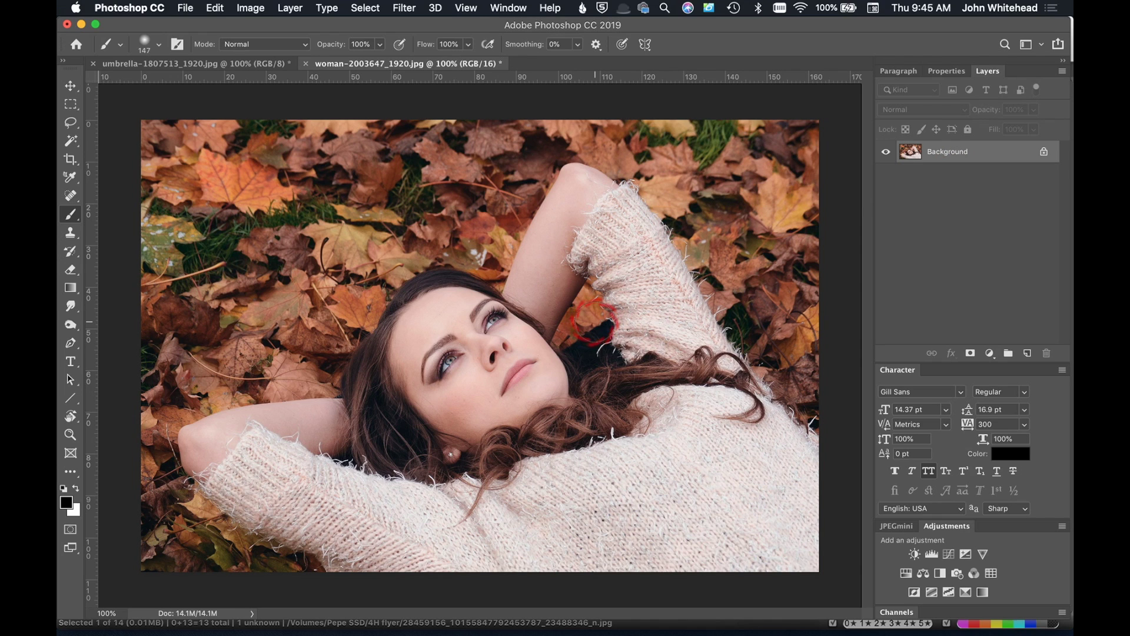
Duplicate the portrait's Background layer into a new Layer 1 with Cmd+J.
{"action": "key", "text": "super+j"}
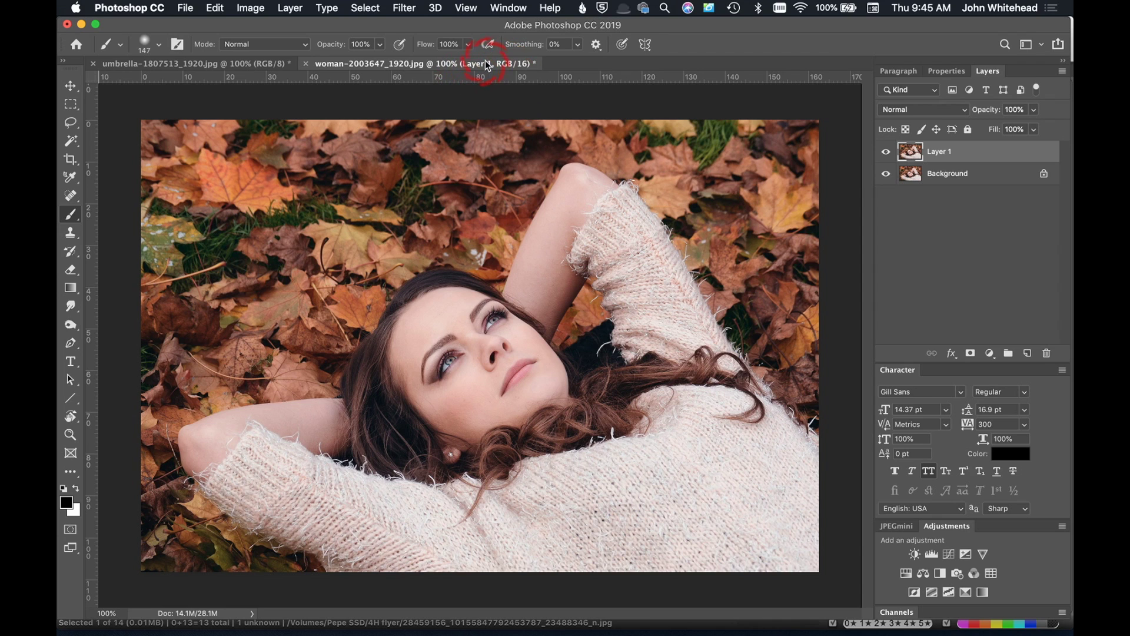
Convert the portrait to 8 Bits/Channel, since Lighting Effects is unavailable in 16-bit.
{"action": "left_click", "coordinate": [406, 7]}
{"action": "left_click", "coordinate": [430, 244]}
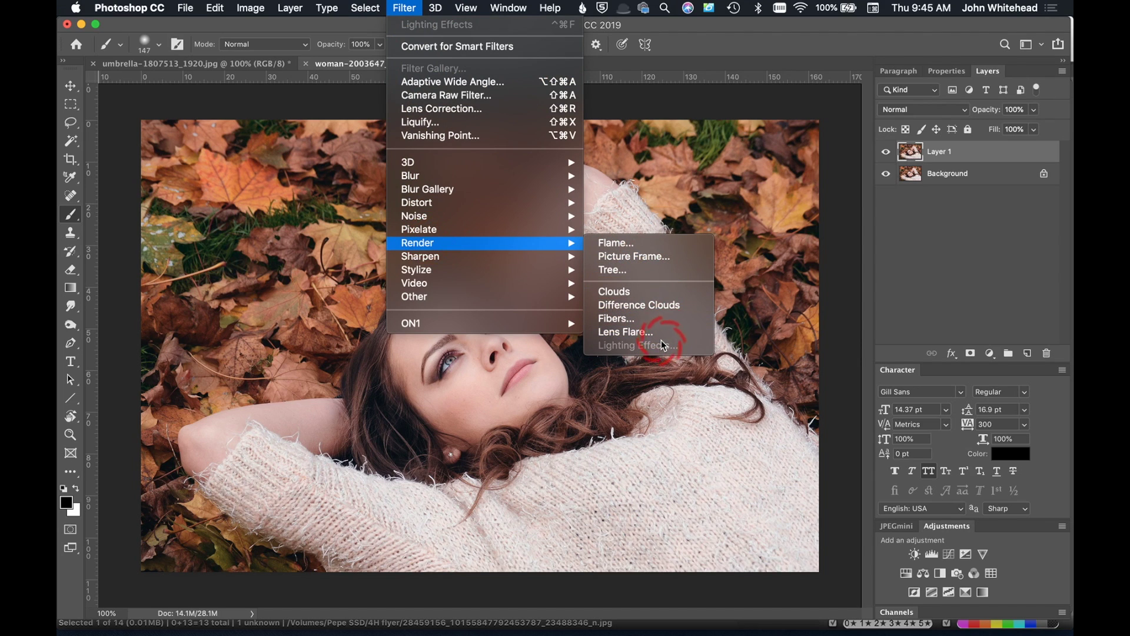
{"action": "left_click", "coordinate": [669, 189]}
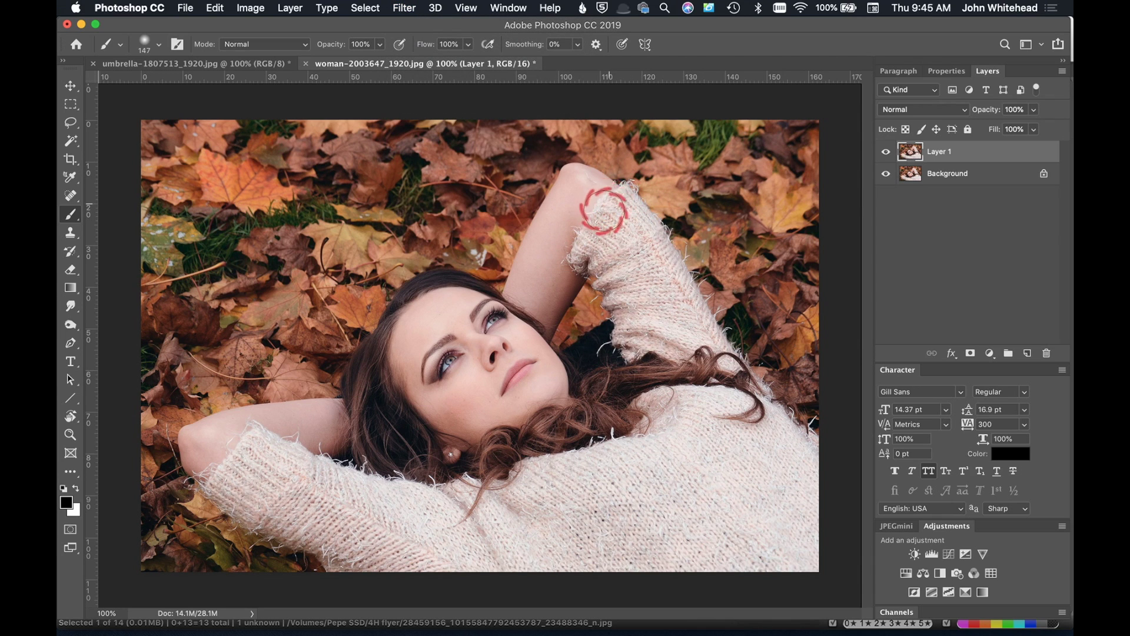
{"action": "left_click", "coordinate": [254, 9]}
{"action": "mouse_move", "coordinate": [262, 25]}
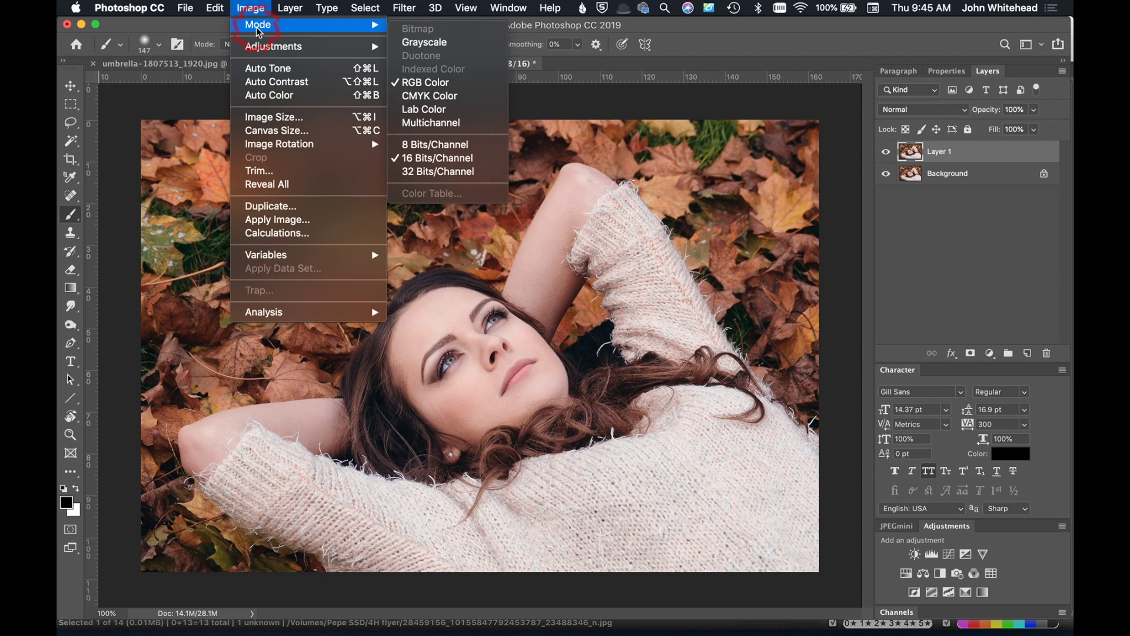
{"action": "left_click", "coordinate": [444, 146]}
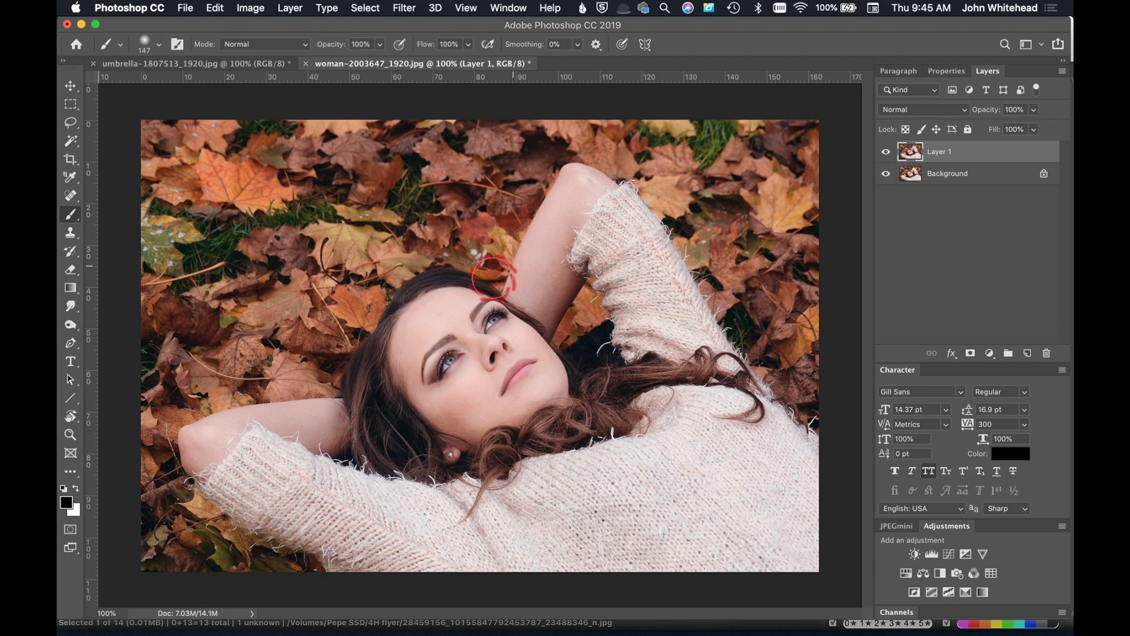
Launch Filter > Render > Lighting Effects on Layer 1.
{"action": "left_click", "coordinate": [403, 8]}
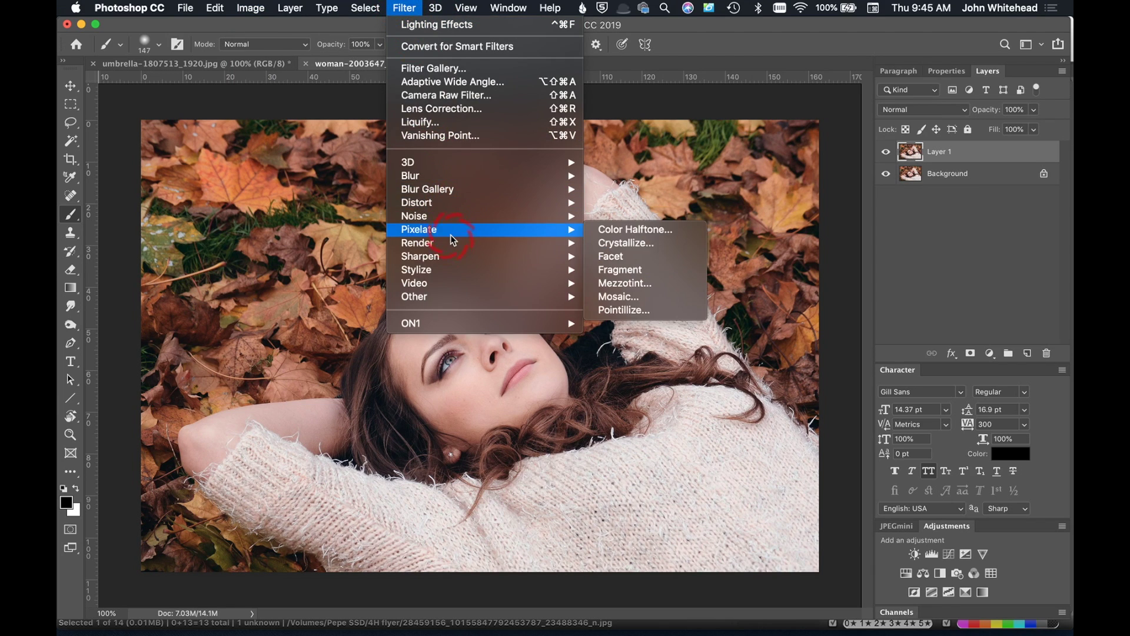
{"action": "mouse_move", "coordinate": [450, 273]}
{"action": "mouse_move", "coordinate": [449, 243]}
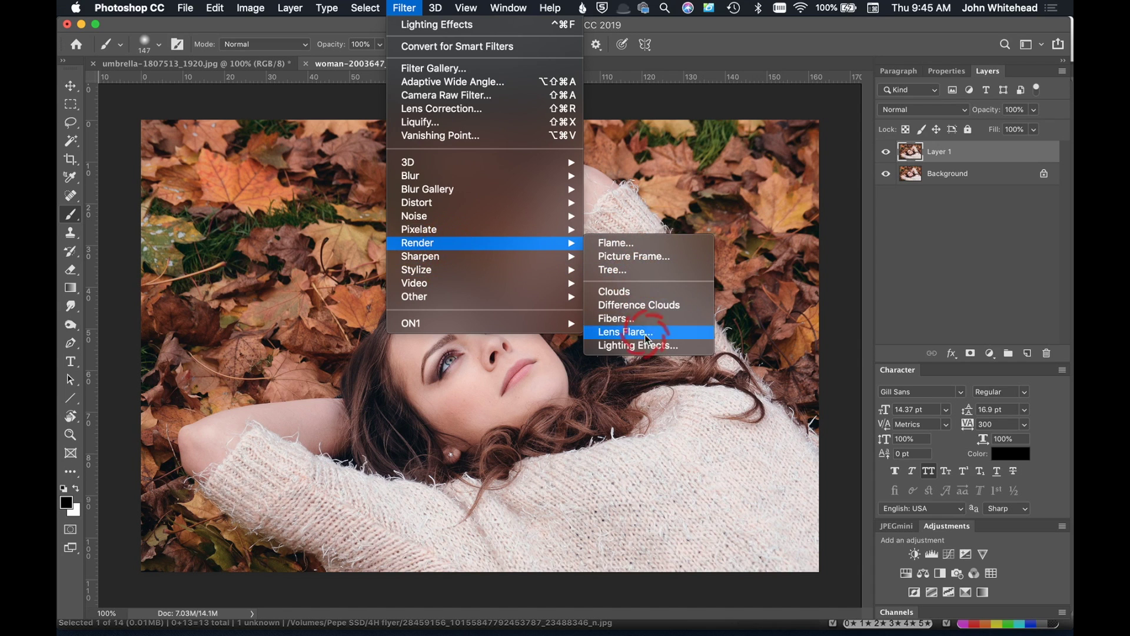
{"action": "left_click", "coordinate": [644, 350]}
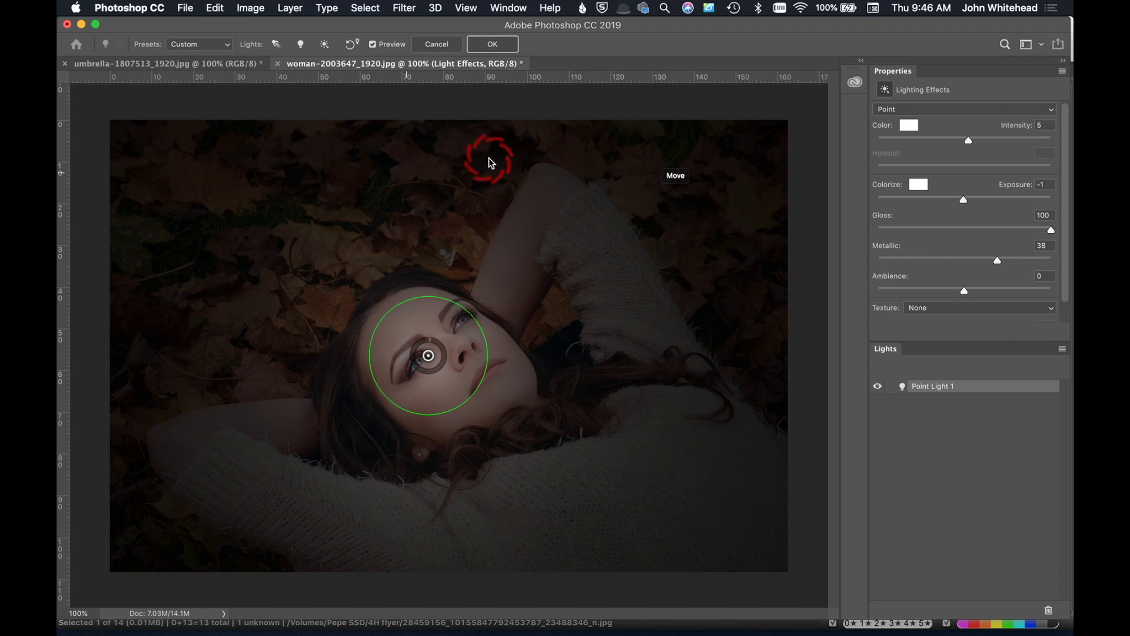
Keep the Point light type and raise its intensity to 9 over the woman's face.
{"action": "left_click", "coordinate": [964, 108]}
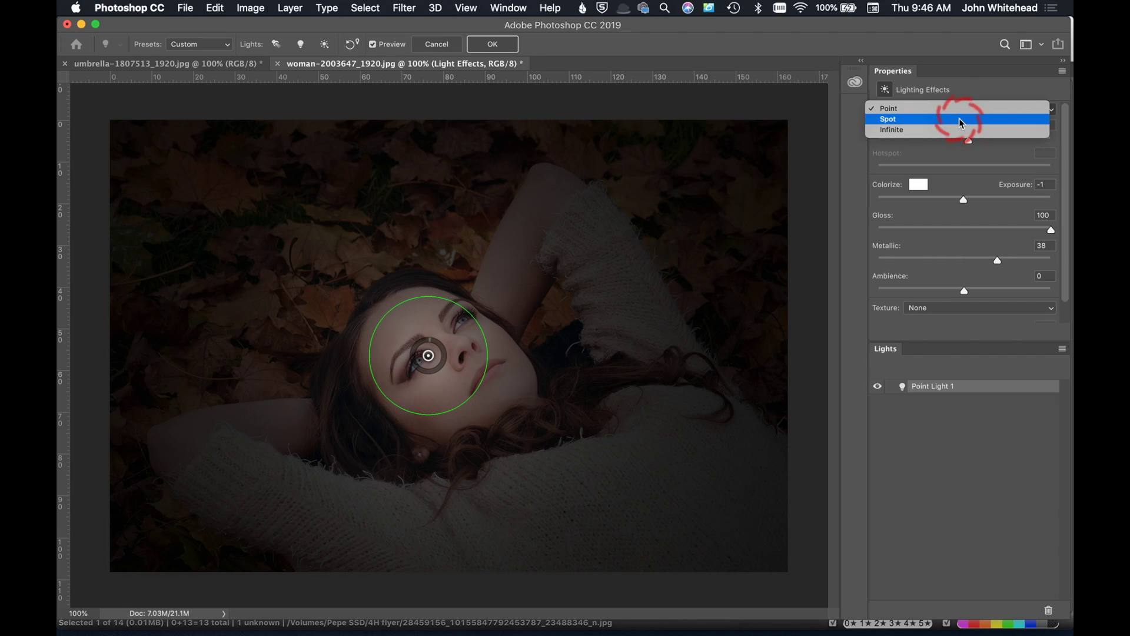
{"action": "left_click", "coordinate": [961, 111]}
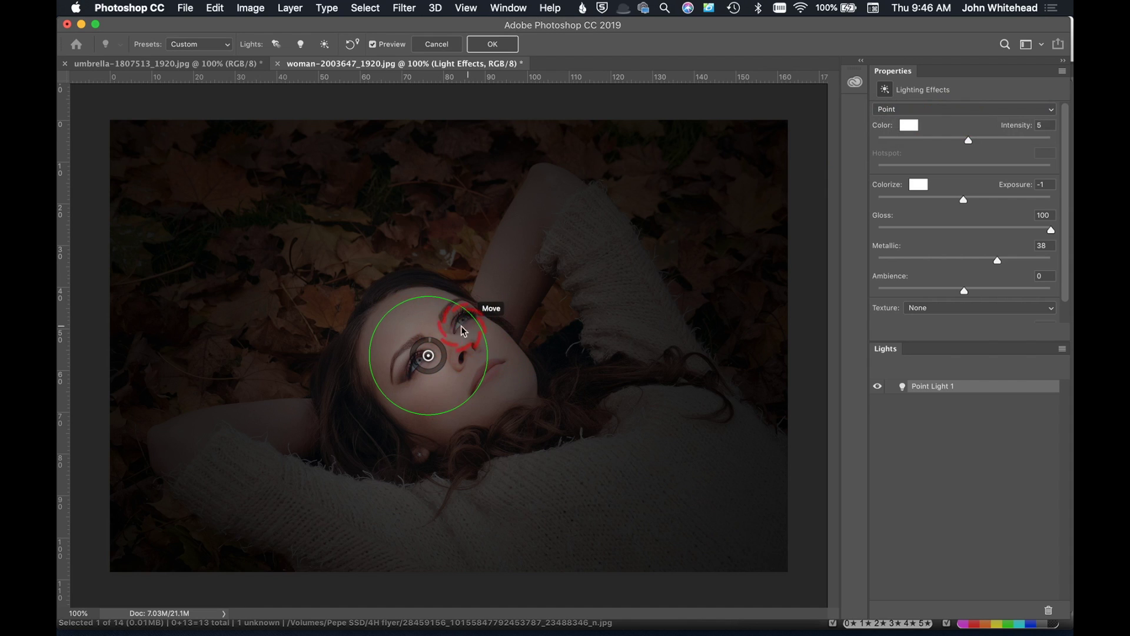
{"action": "mouse_move", "coordinate": [435, 340]}
{"action": "left_mouse_down"}
{"action": "mouse_move", "coordinate": [443, 351]}
{"action": "mouse_move", "coordinate": [437, 304]}
{"action": "mouse_move", "coordinate": [413, 289]}
{"action": "mouse_move", "coordinate": [422, 279]}
{"action": "mouse_move", "coordinate": [458, 329]}
{"action": "left_mouse_up"}
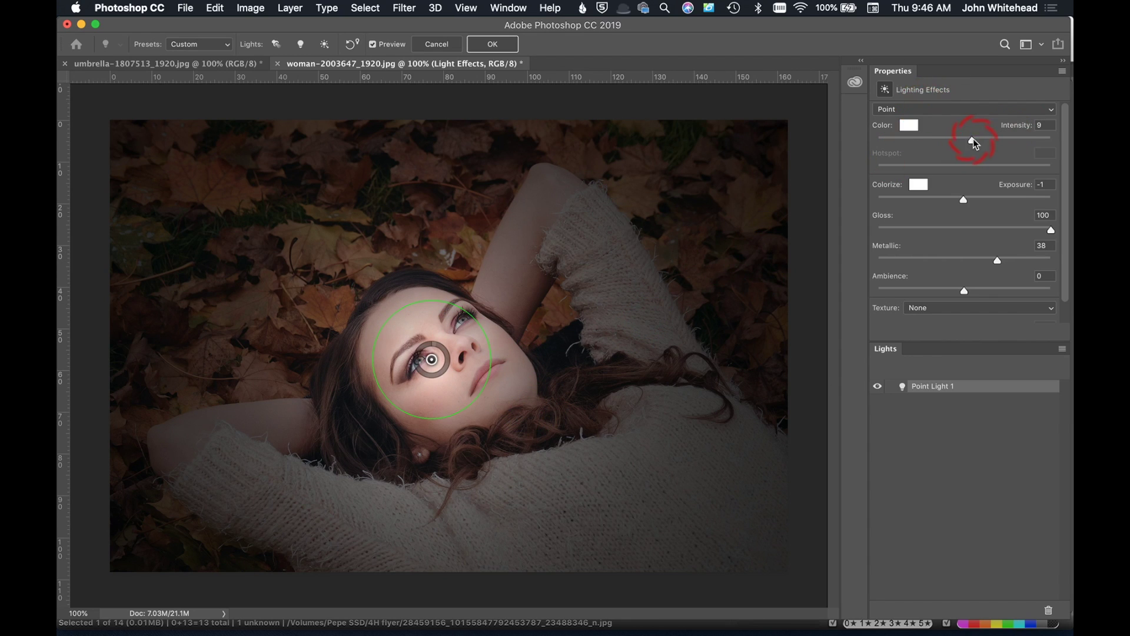
{"action": "mouse_move", "coordinate": [973, 139]}
{"action": "left_mouse_down"}
{"action": "mouse_move", "coordinate": [913, 143]}
{"action": "mouse_move", "coordinate": [973, 141]}
{"action": "left_mouse_up"}
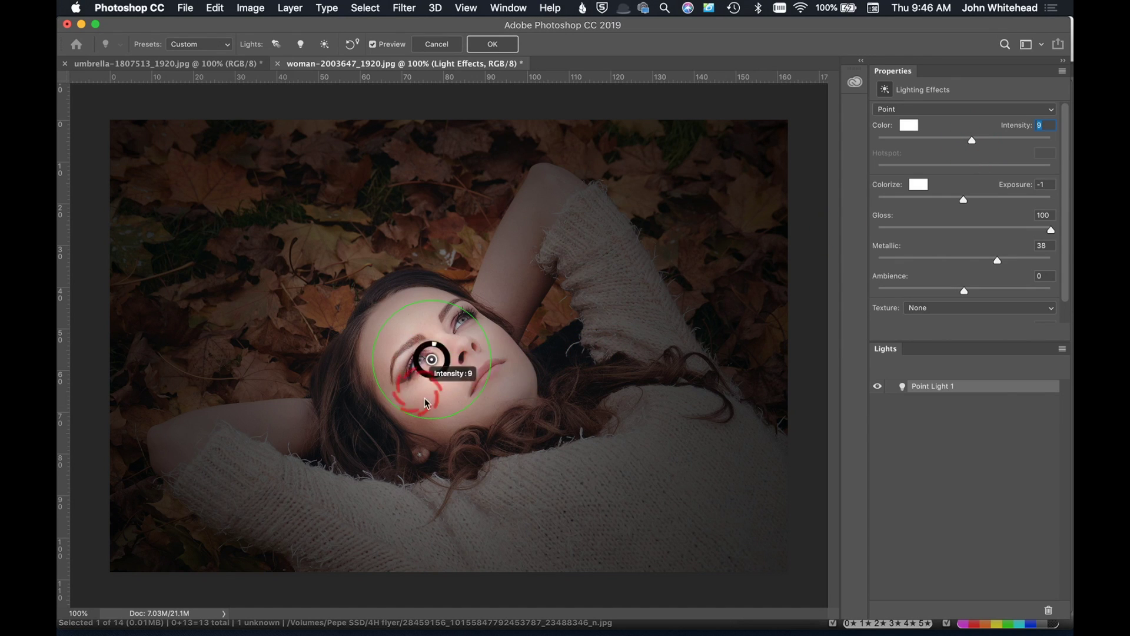
Lower the light's Gloss from 100 to 8 and set Metallic to 15.
{"action": "left_click", "coordinate": [940, 277]}
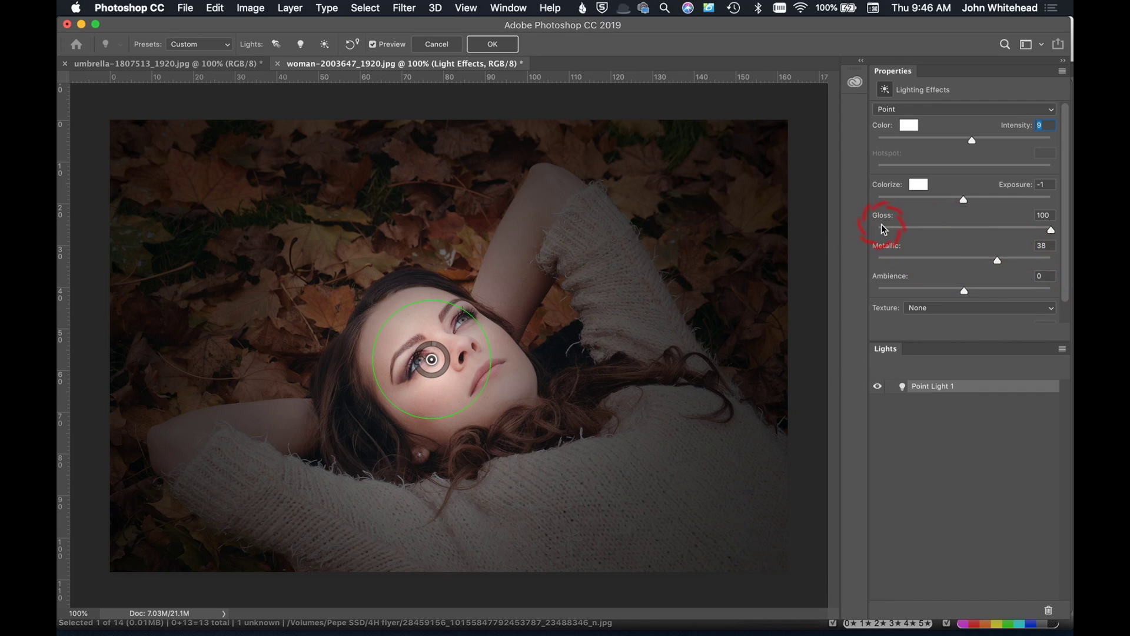
{"action": "left_click_drag", "start_coordinate": [1051, 231], "coordinate": [1014, 234]}
{"action": "left_click_drag", "start_coordinate": [925, 242], "coordinate": [971, 244]}
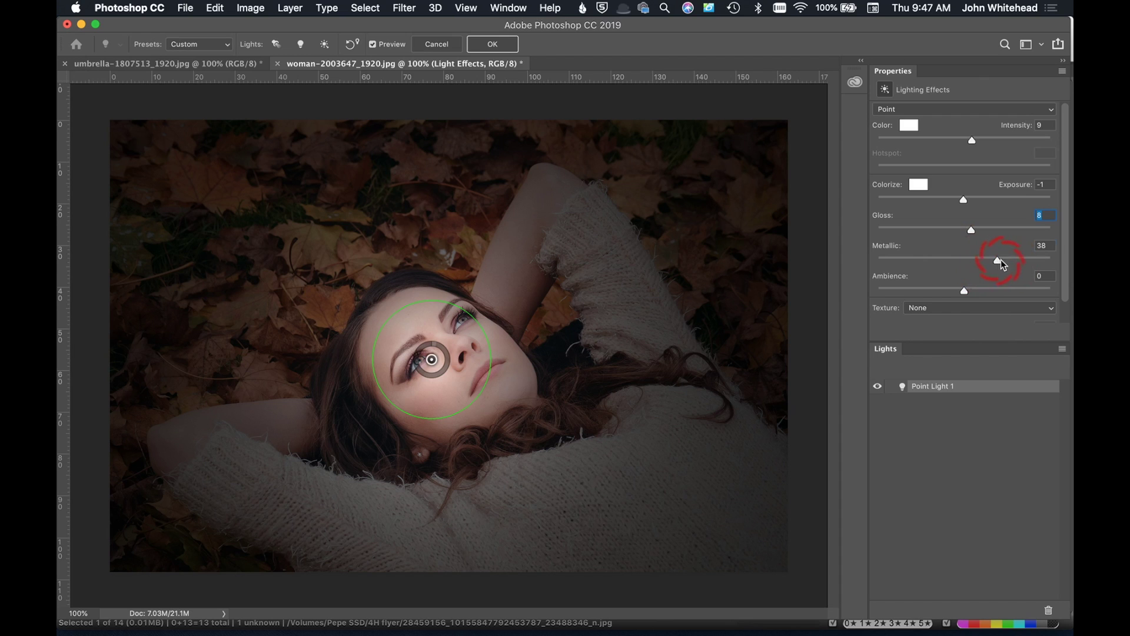
{"action": "mouse_move", "coordinate": [1001, 261]}
{"action": "left_mouse_down"}
{"action": "mouse_move", "coordinate": [1018, 261]}
{"action": "mouse_move", "coordinate": [838, 281]}
{"action": "mouse_move", "coordinate": [1001, 270]}
{"action": "mouse_move", "coordinate": [966, 274]}
{"action": "mouse_move", "coordinate": [979, 266]}
{"action": "left_mouse_up"}
Set intensity to 6 and Ambience to 15, then apply the lighting effect.
{"action": "left_click_drag", "start_coordinate": [969, 289], "coordinate": [989, 290]}
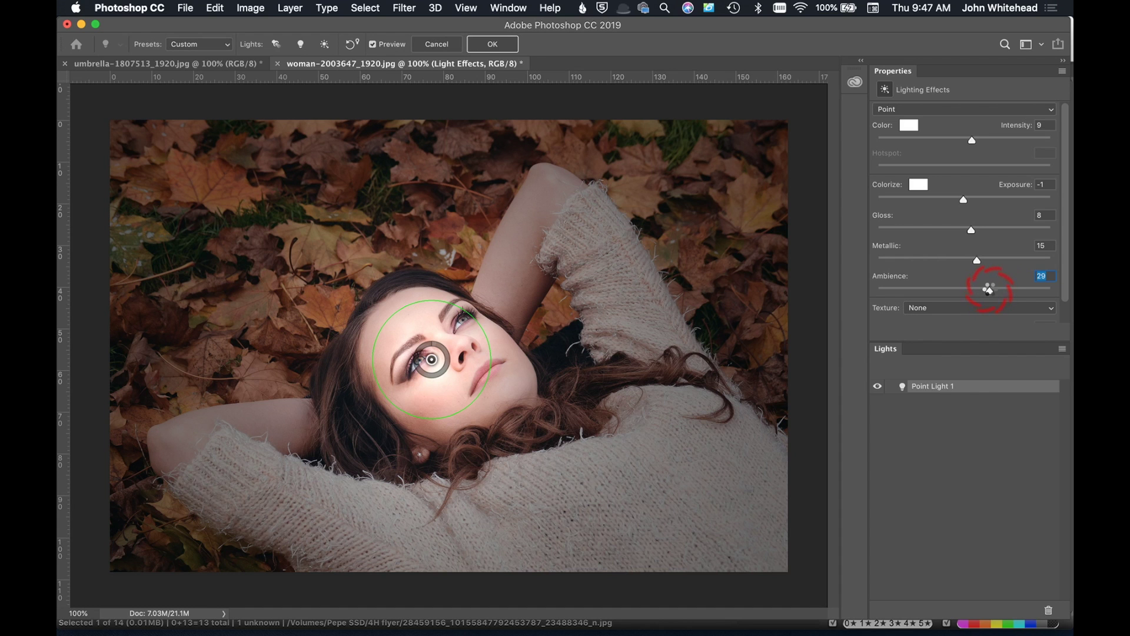
{"action": "left_click_drag", "start_coordinate": [988, 289], "coordinate": [961, 291]}
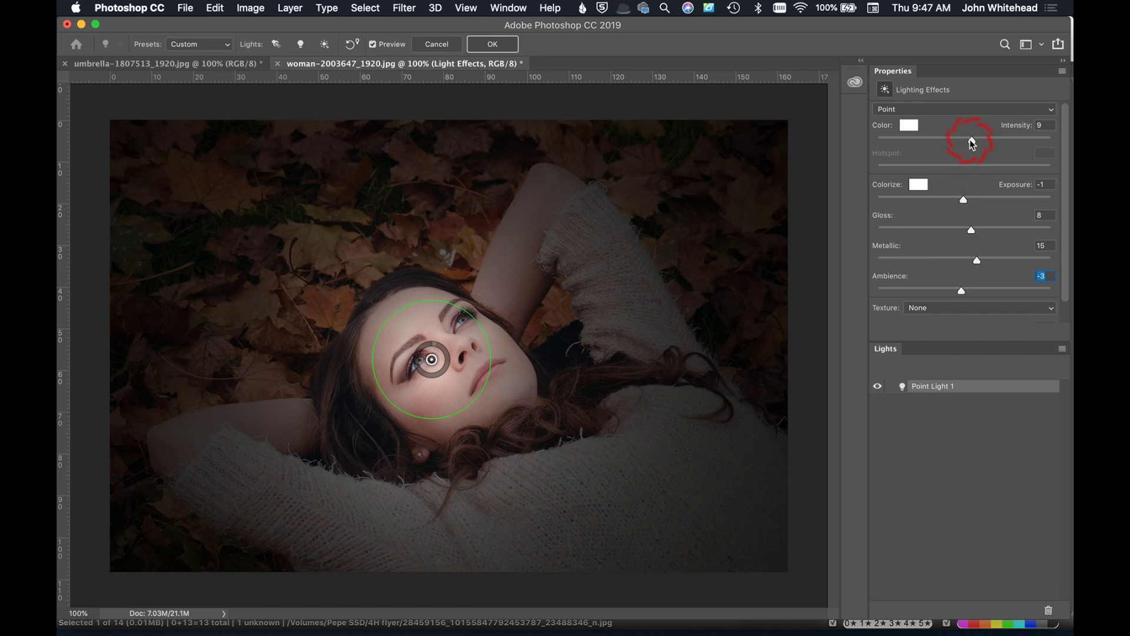
{"action": "left_click_drag", "start_coordinate": [971, 141], "coordinate": [967, 139]}
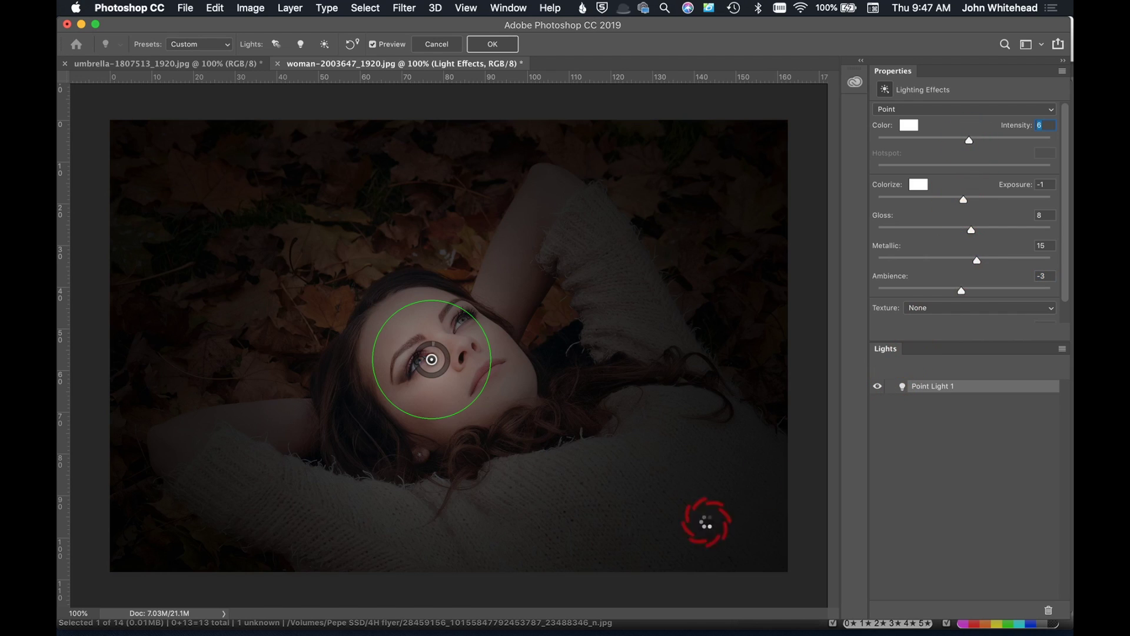
{"action": "left_click", "coordinate": [963, 286]}
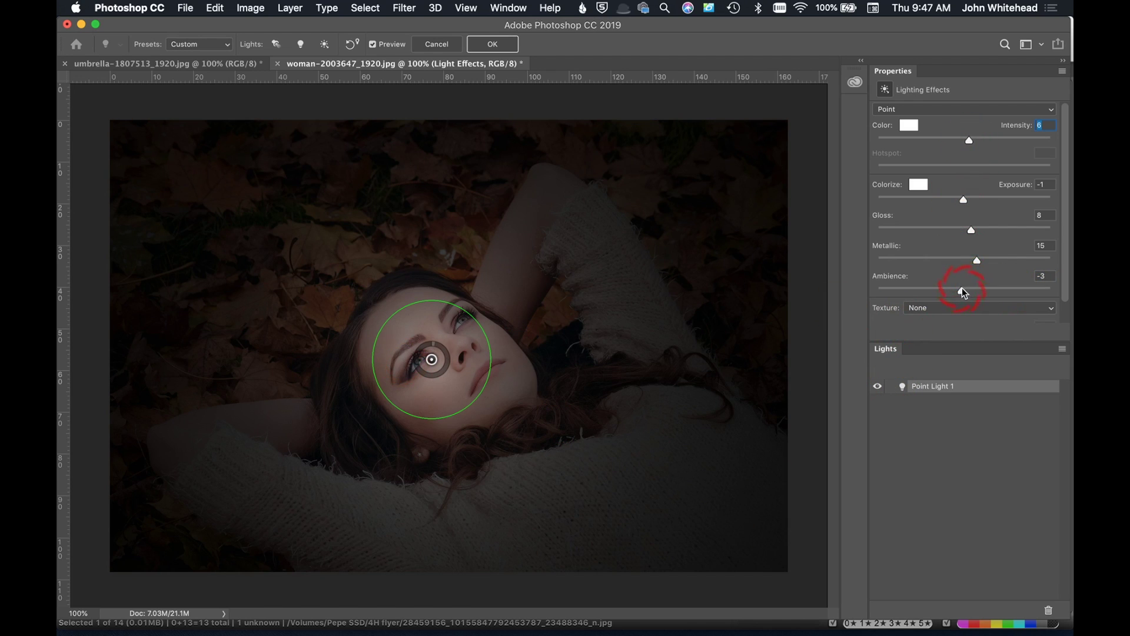
{"action": "left_click_drag", "start_coordinate": [961, 290], "coordinate": [975, 288]}
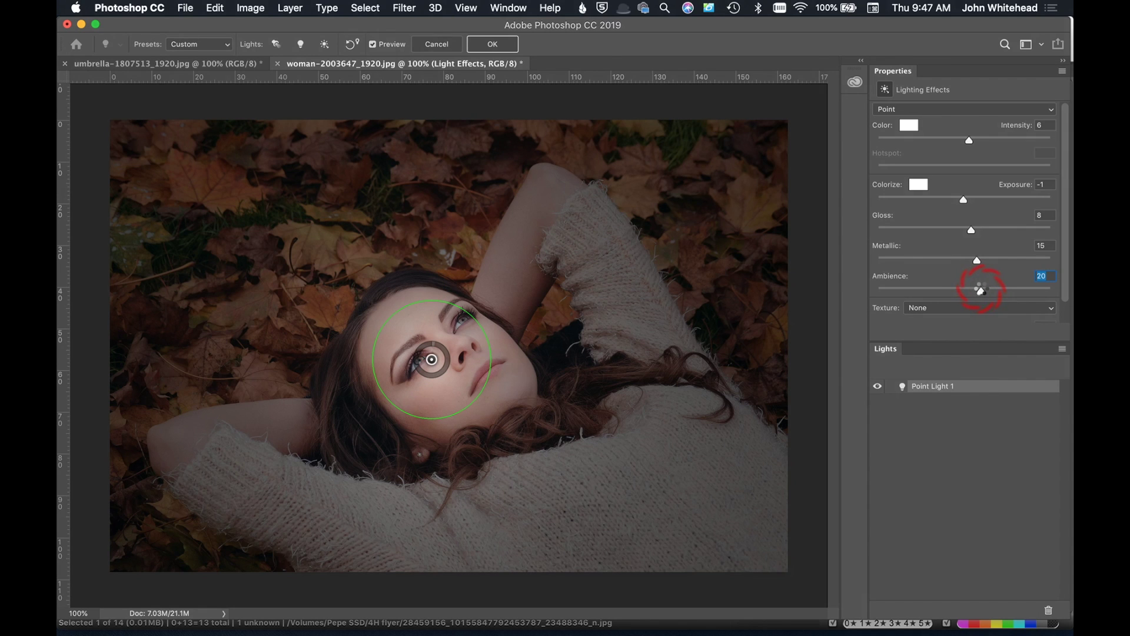
{"action": "left_click_drag", "start_coordinate": [979, 289], "coordinate": [978, 290]}
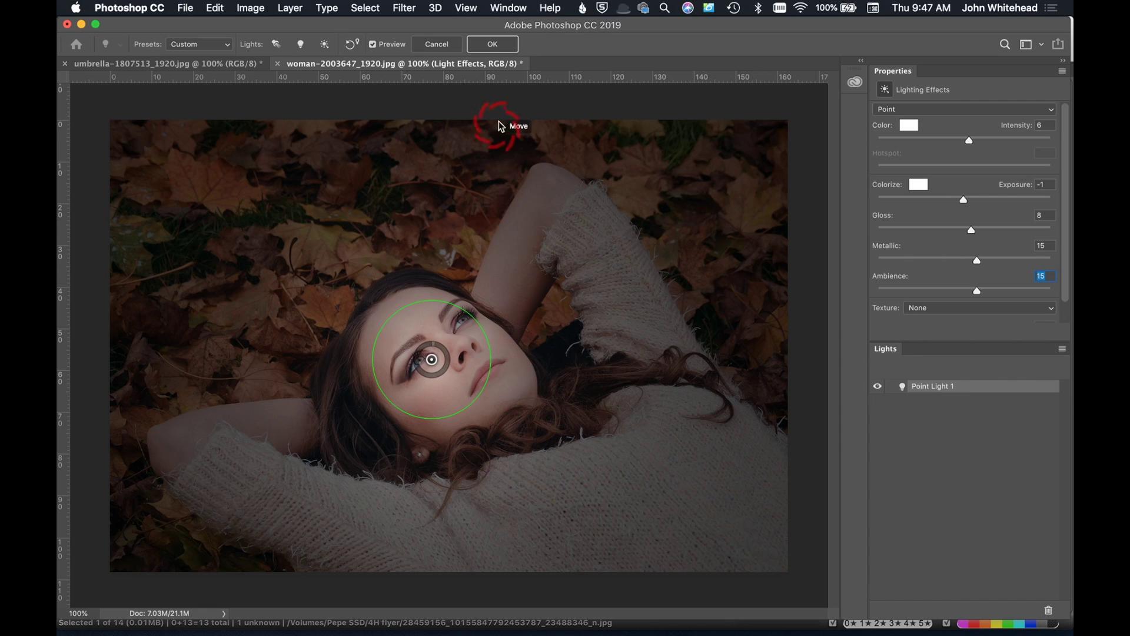
{"action": "left_click", "coordinate": [495, 46]}
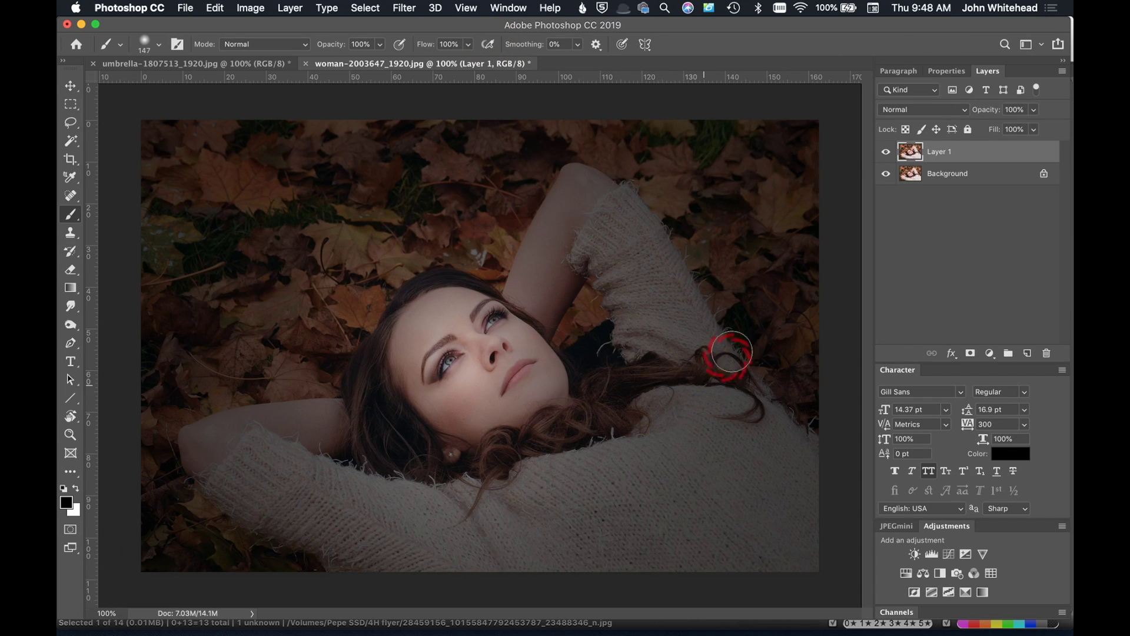
Compare the lit layer with the original and lower Layer 1's opacity to 77%.
{"action": "left_click", "coordinate": [886, 153]}
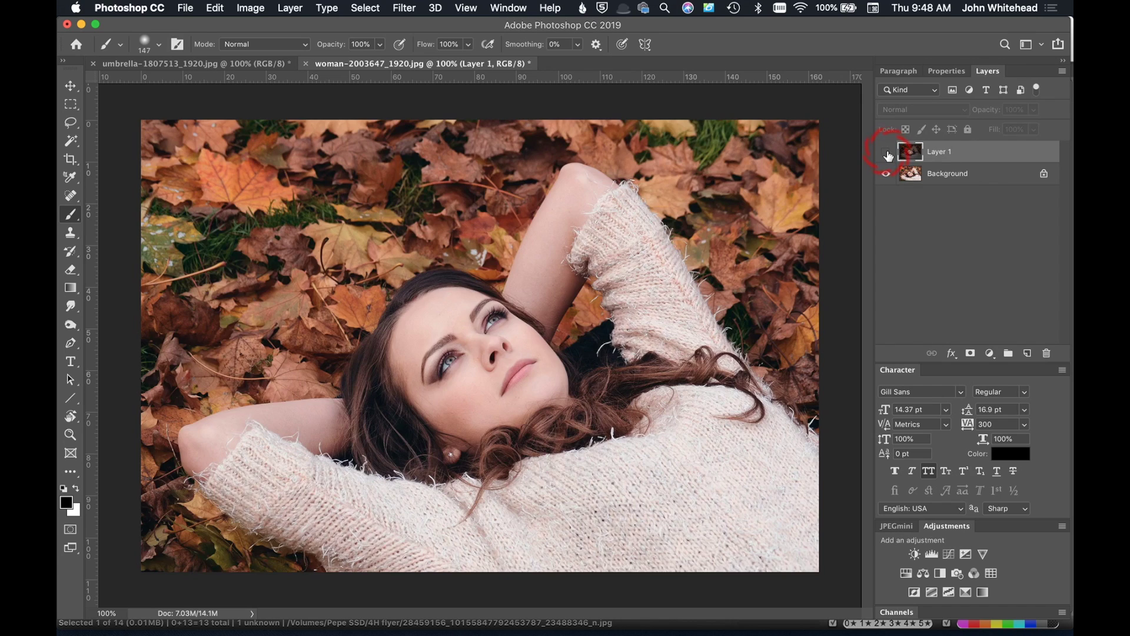
{"action": "left_click", "coordinate": [886, 153]}
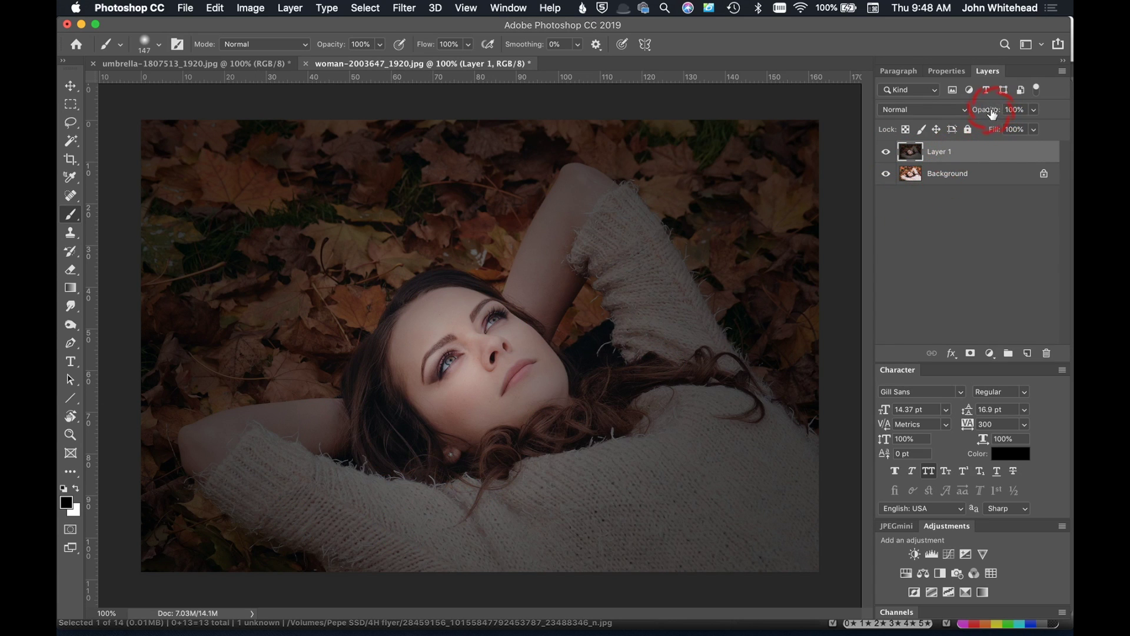
{"action": "left_click_drag", "start_coordinate": [991, 114], "coordinate": [976, 117]}
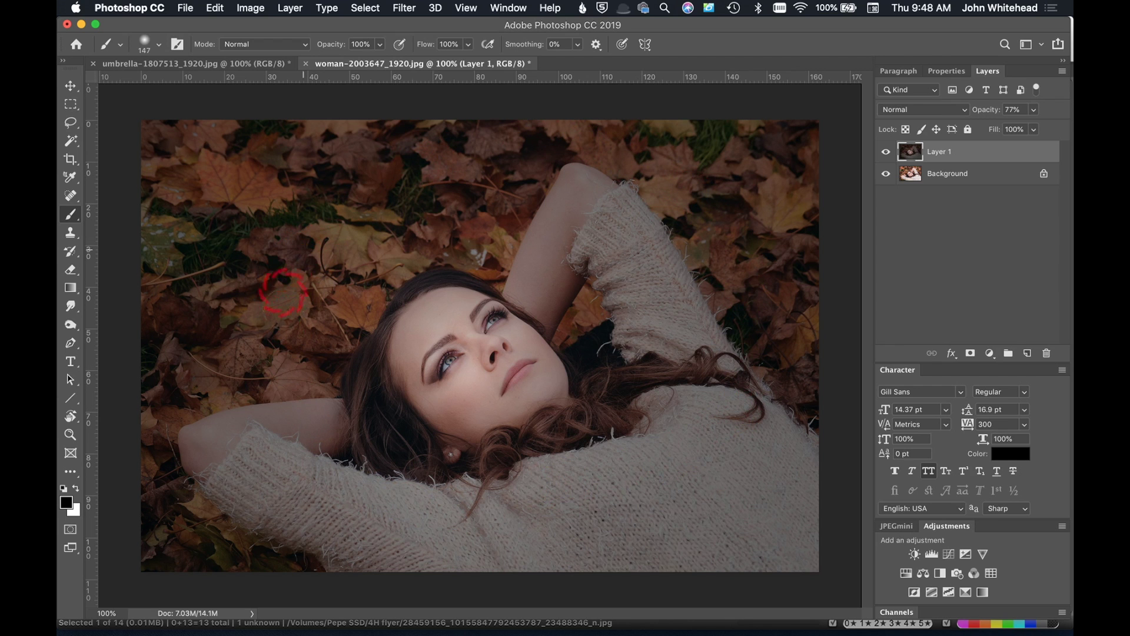
Toggle the lit layer again to compare, then switch to the monk-with-umbrella photo.
{"action": "left_click", "coordinate": [887, 151]}
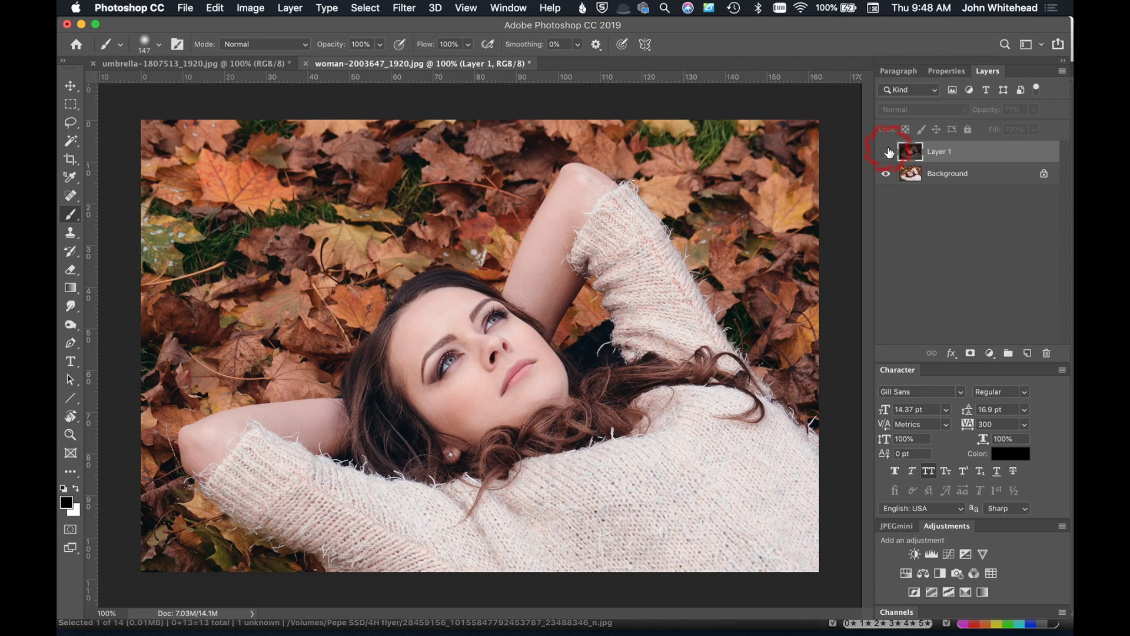
{"action": "left_click", "coordinate": [887, 152]}
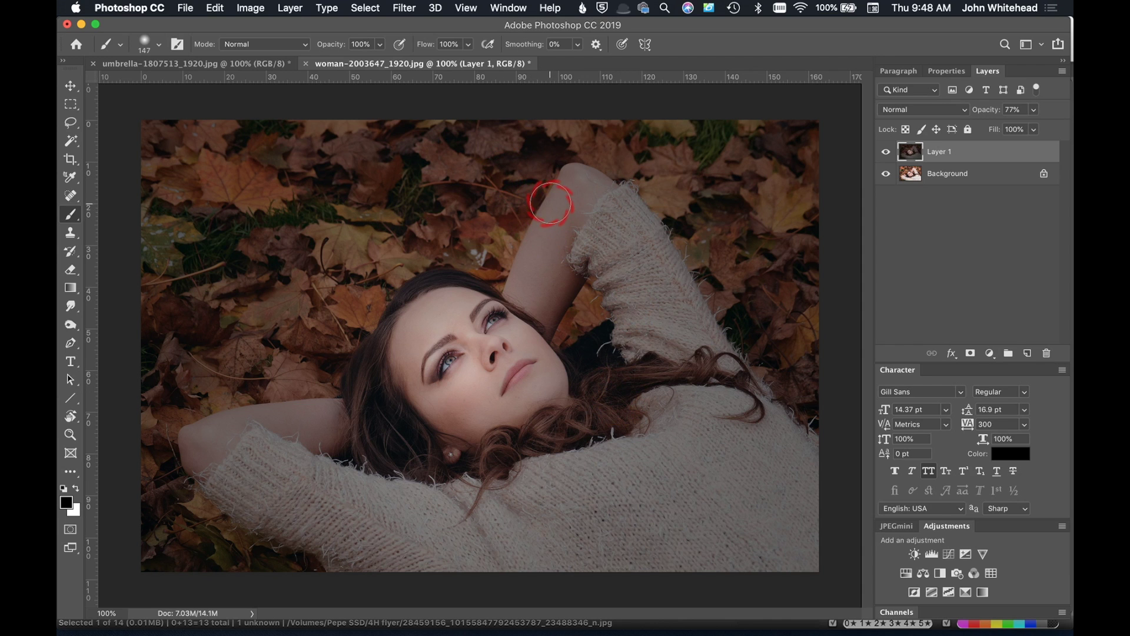
{"action": "left_click", "coordinate": [261, 64]}
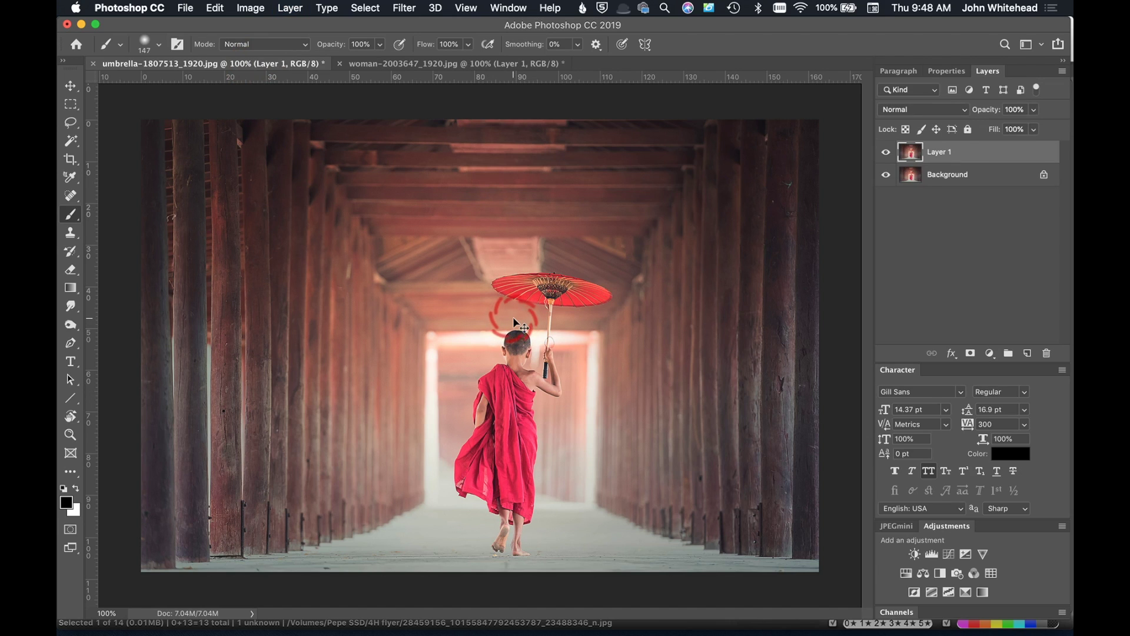
Duplicate the corridor photo and place a Lighting Effects point light on the monk's back at intensity 7.
{"action": "key", "text": "super+j"}
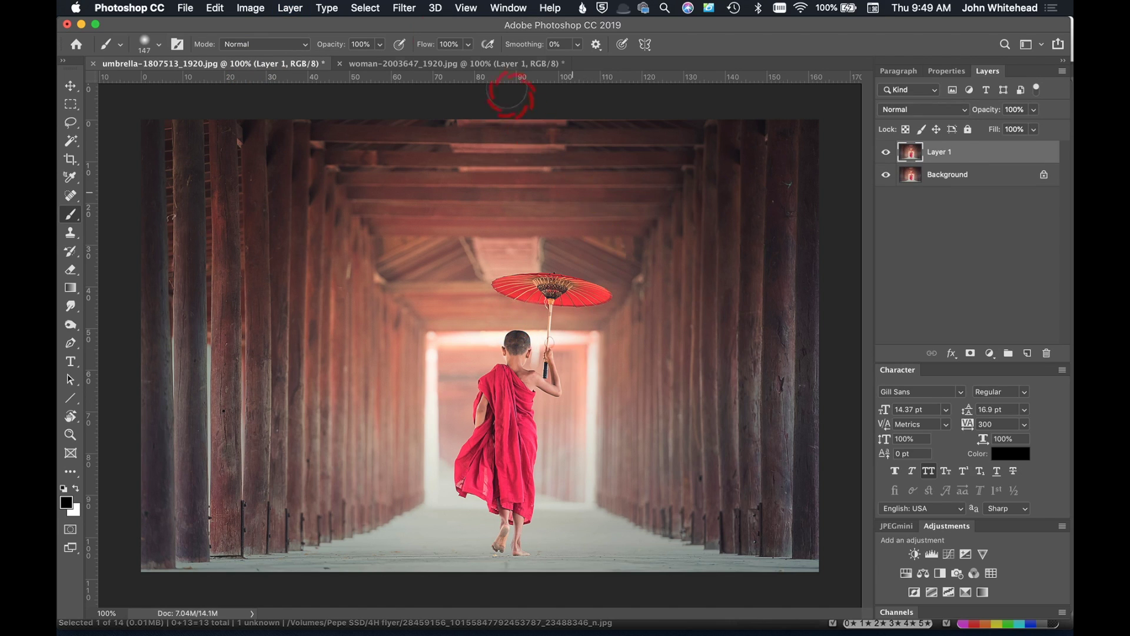
{"action": "left_click", "coordinate": [404, 8]}
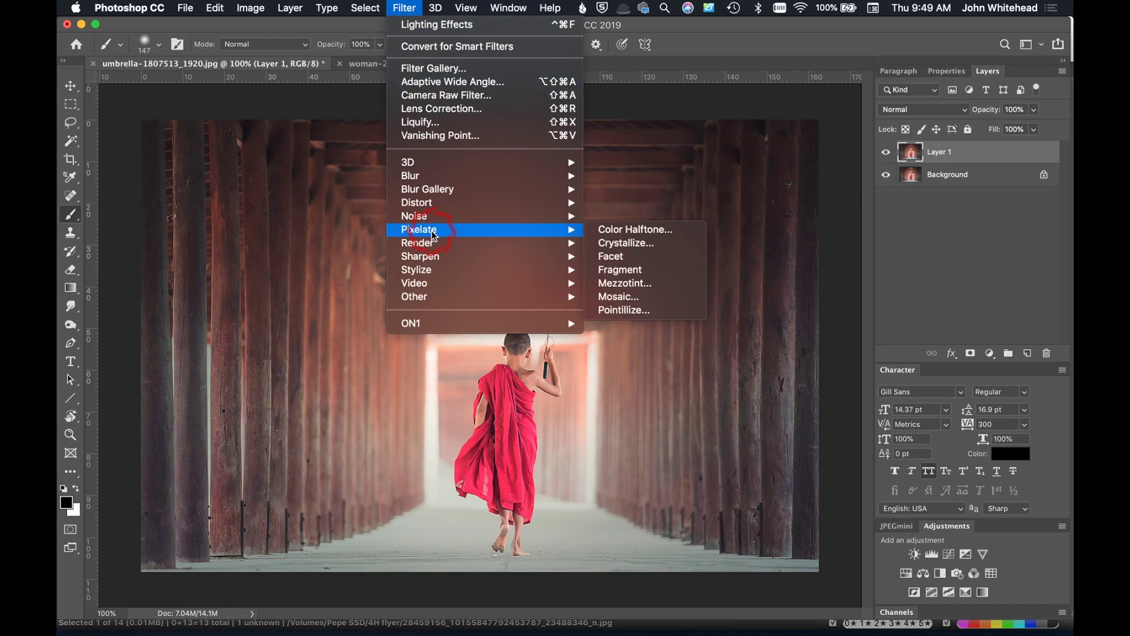
{"action": "mouse_move", "coordinate": [433, 245]}
{"action": "left_click", "coordinate": [672, 345]}
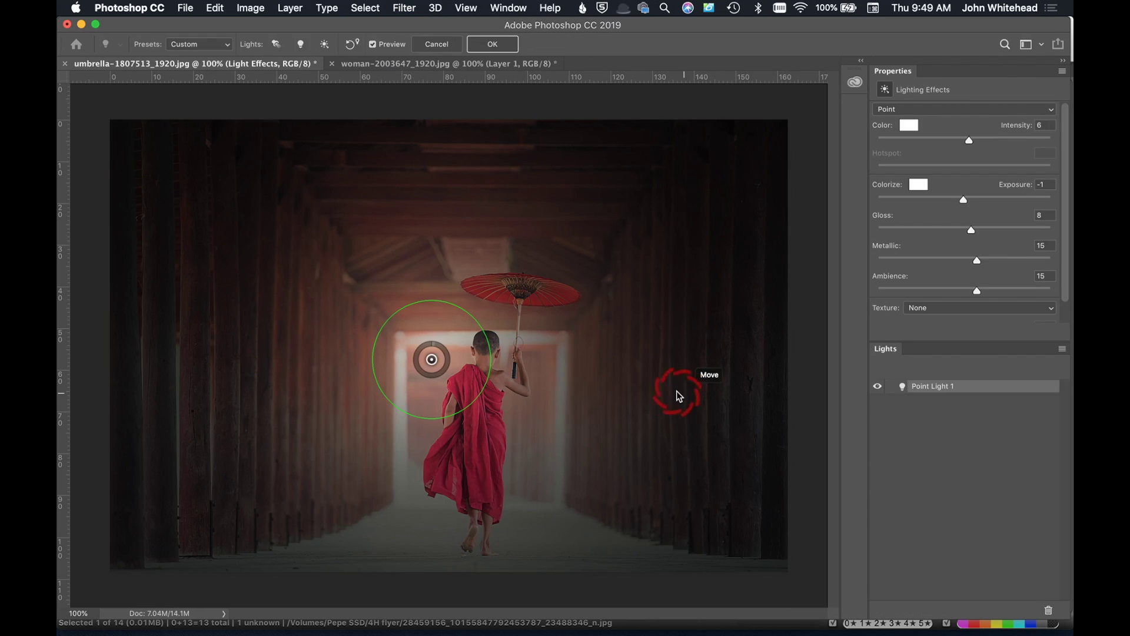
{"action": "left_click_drag", "start_coordinate": [462, 344], "coordinate": [512, 364]}
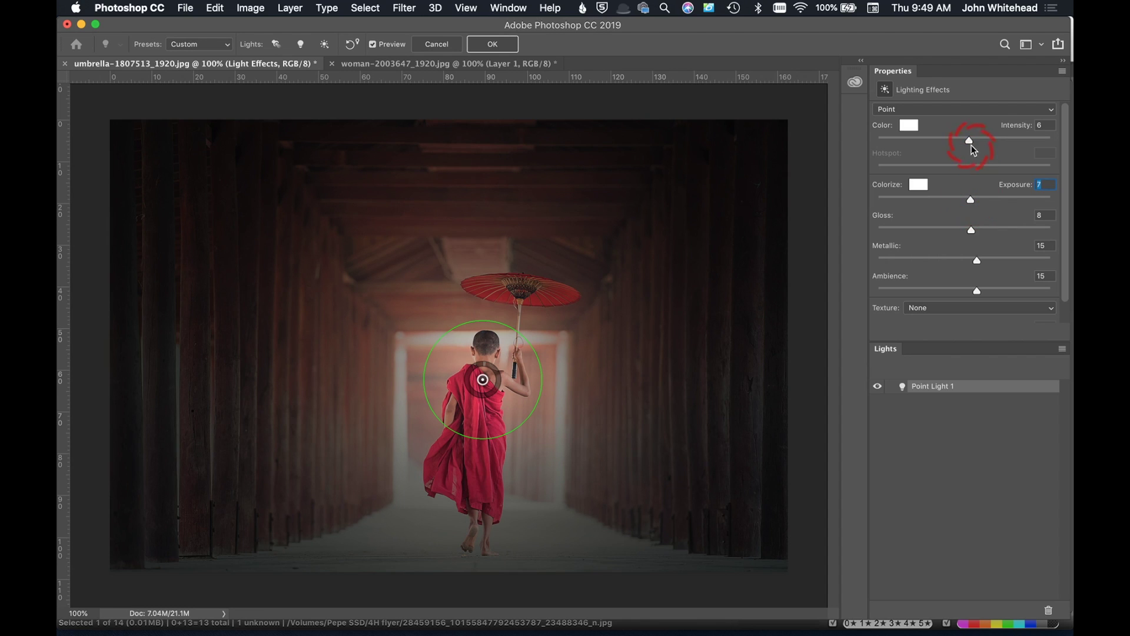
{"action": "left_click_drag", "start_coordinate": [969, 143], "coordinate": [969, 143]}
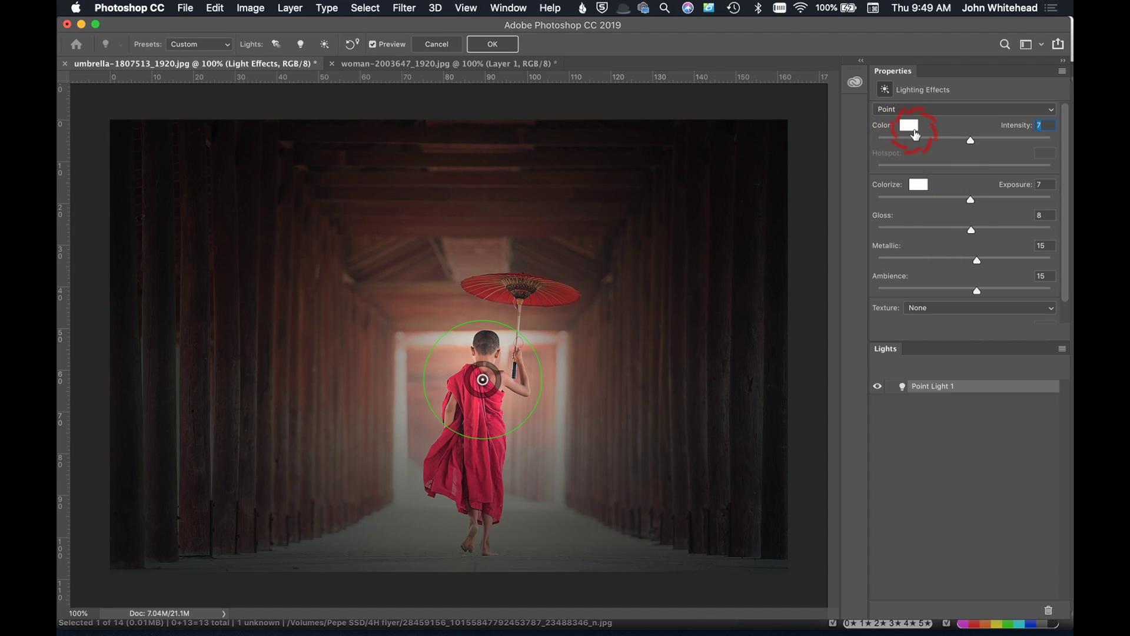
Tint the point light a pale warm gold (H 41, S 14, B 98).
{"action": "left_click", "coordinate": [914, 129]}
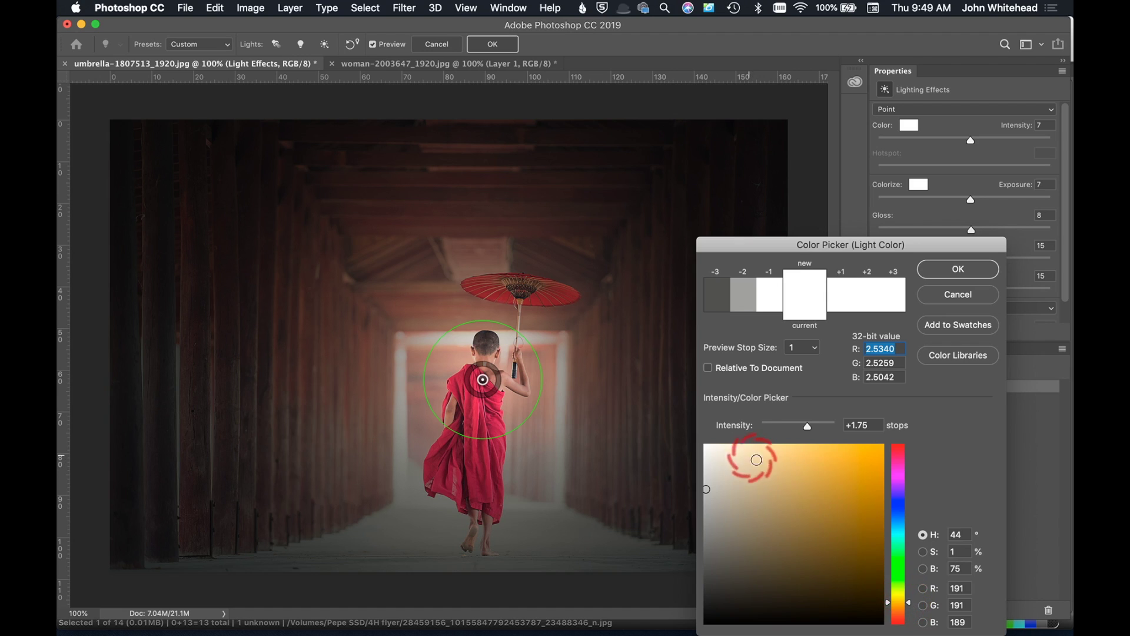
{"action": "left_click_drag", "start_coordinate": [910, 604], "coordinate": [910, 607]}
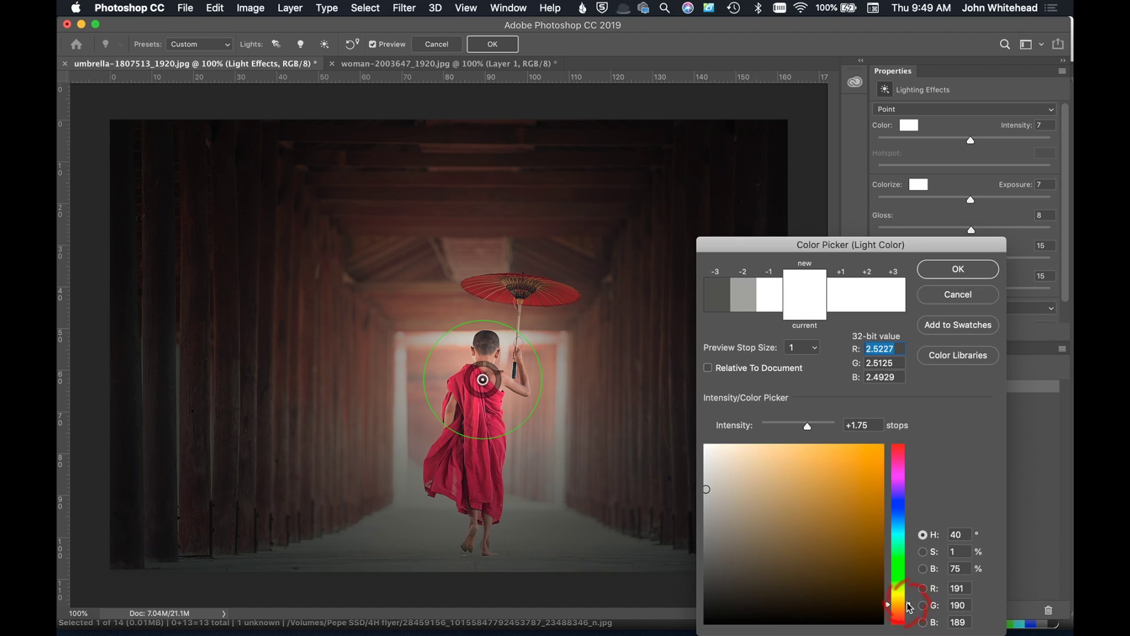
{"action": "left_click", "coordinate": [739, 448]}
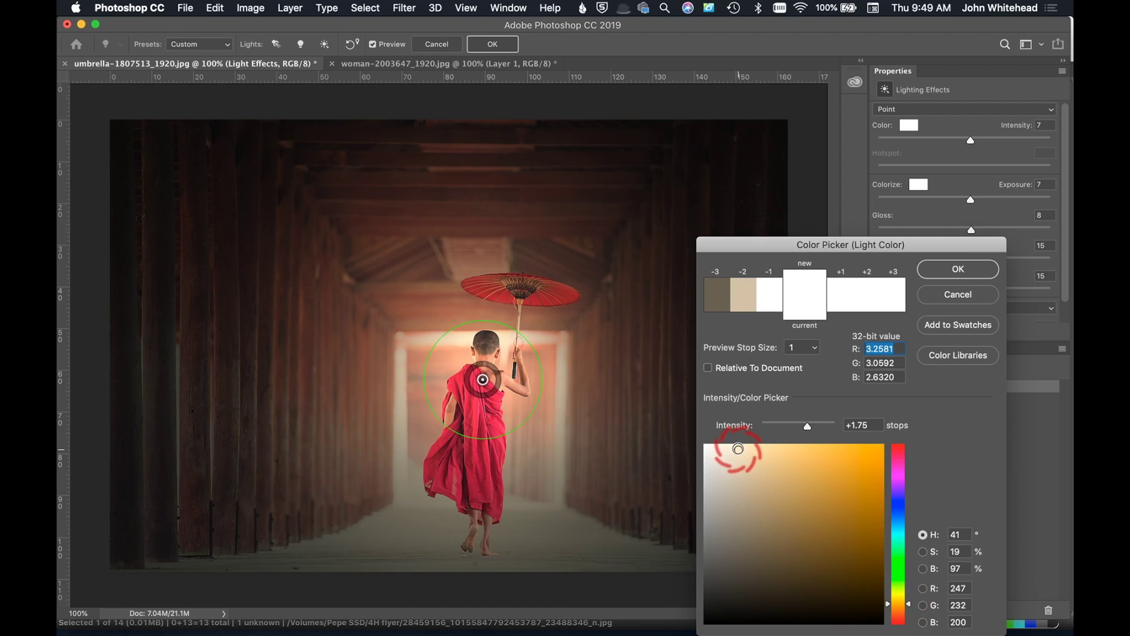
{"action": "left_click", "coordinate": [741, 448]}
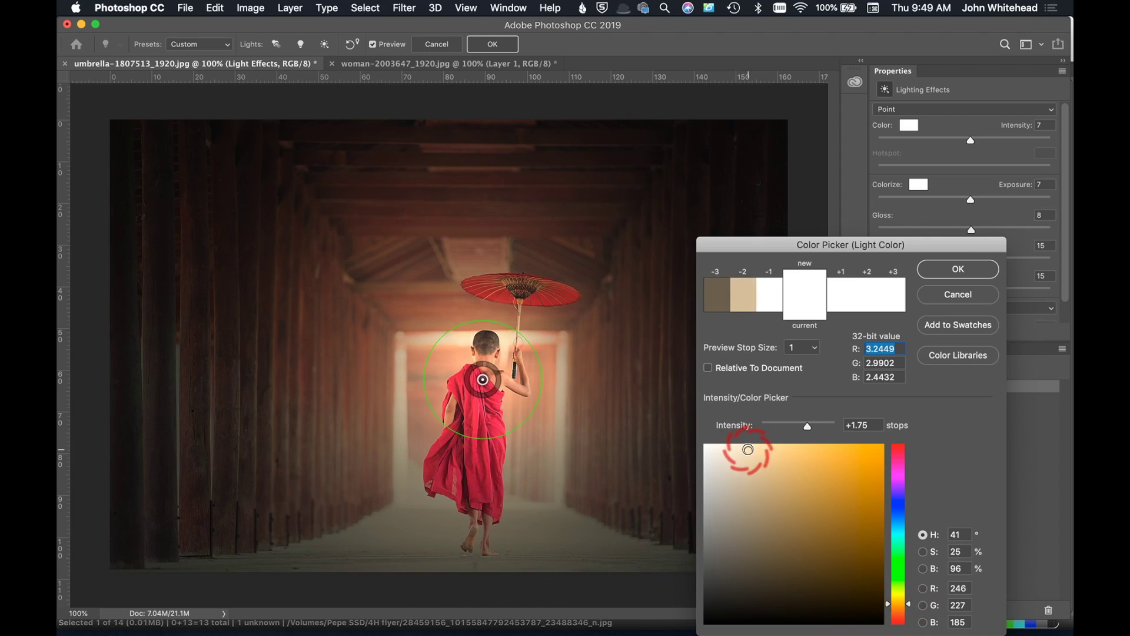
{"action": "left_click", "coordinate": [735, 447]}
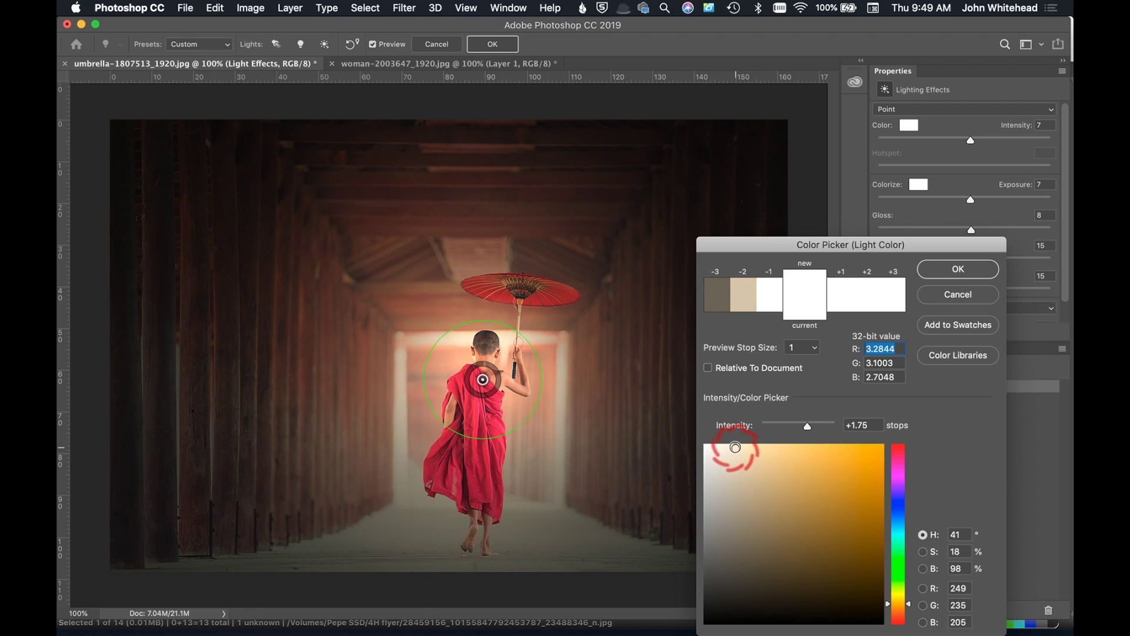
{"action": "left_click", "coordinate": [729, 448]}
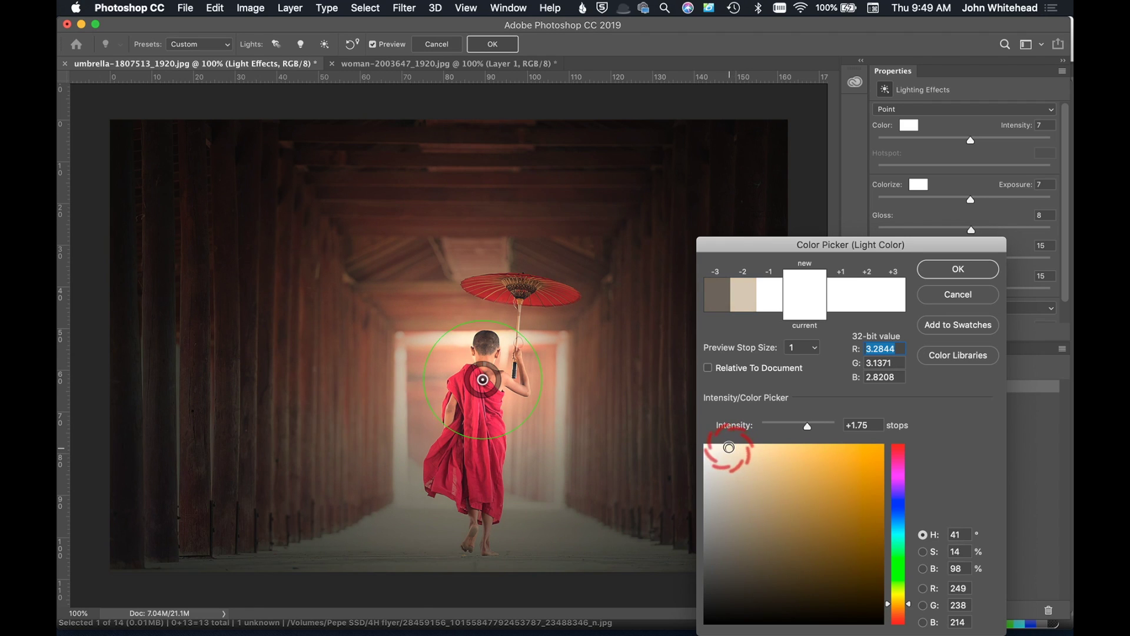
{"action": "left_click", "coordinate": [837, 272]}
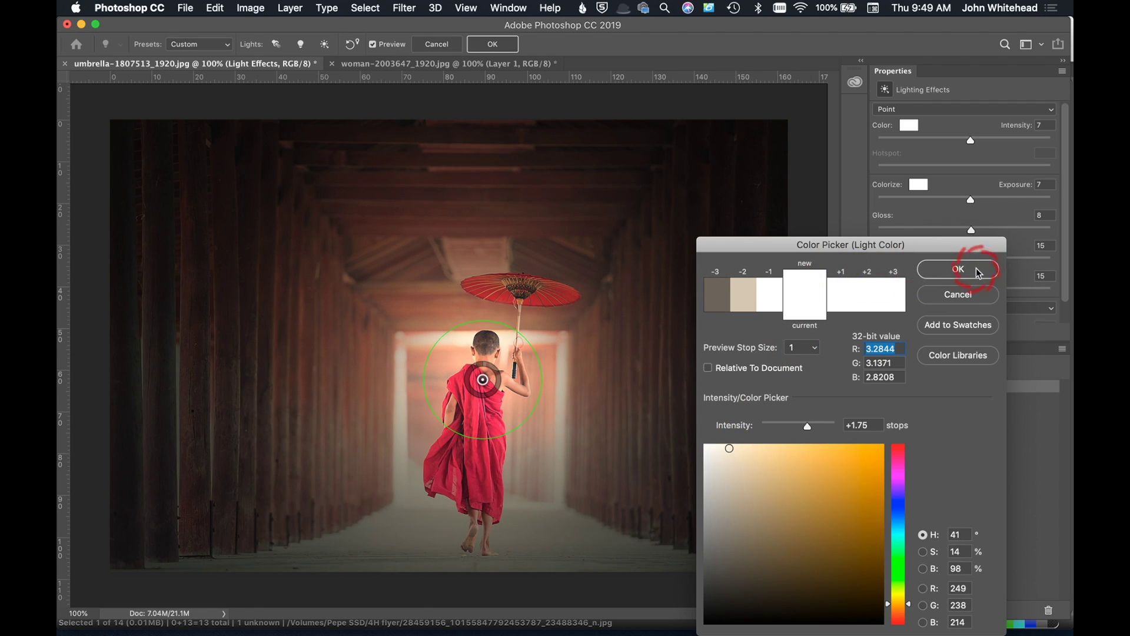
{"action": "left_click", "coordinate": [925, 290]}
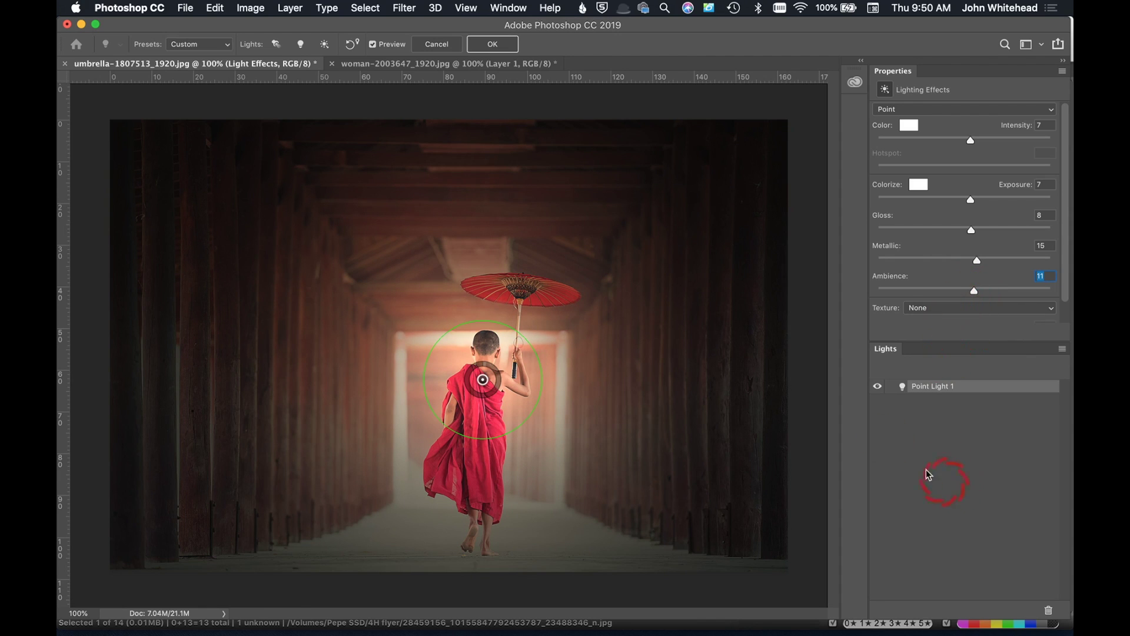
Apply the golden lighting with Ambience 11 and toggle Layer 1 to compare against the original.
{"action": "left_click", "coordinate": [493, 44]}
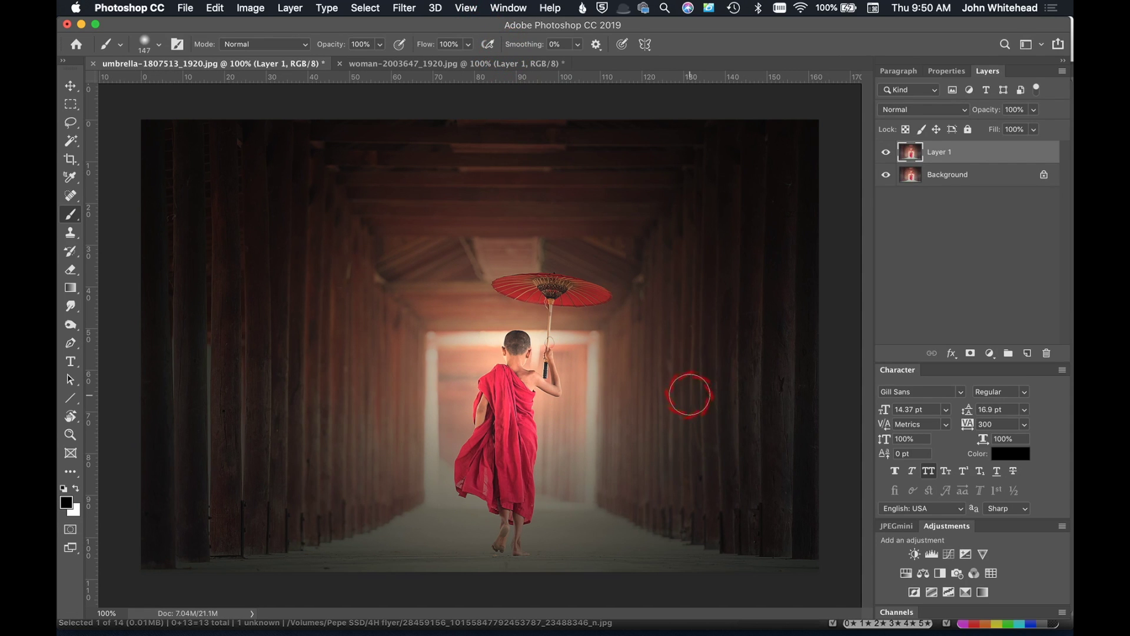
{"action": "left_click", "coordinate": [887, 153]}
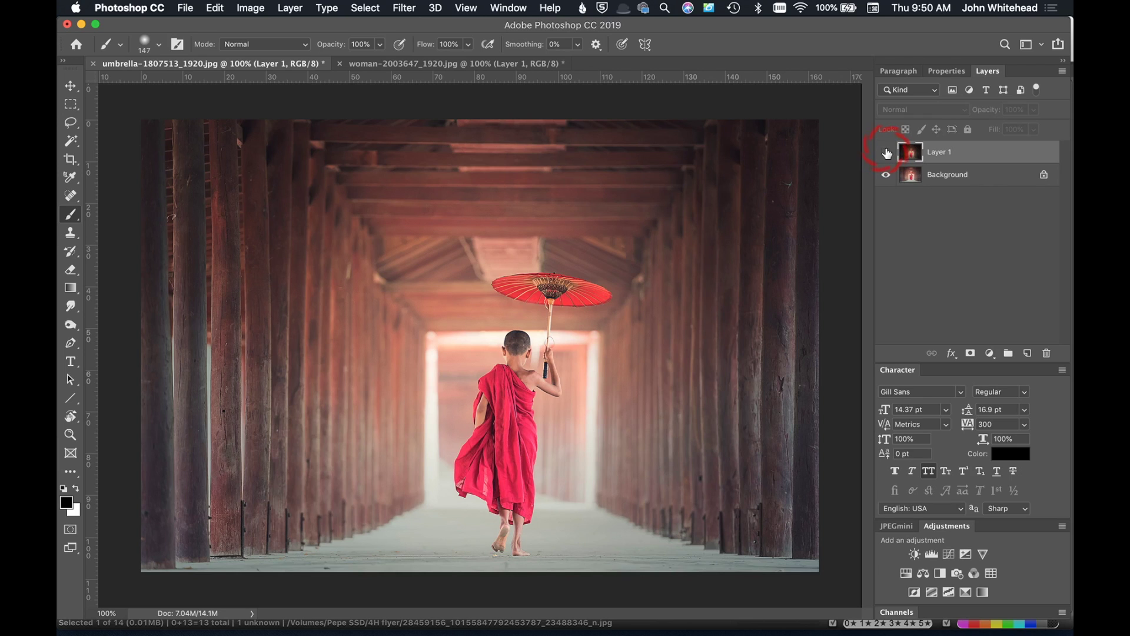
{"action": "left_click", "coordinate": [887, 153]}
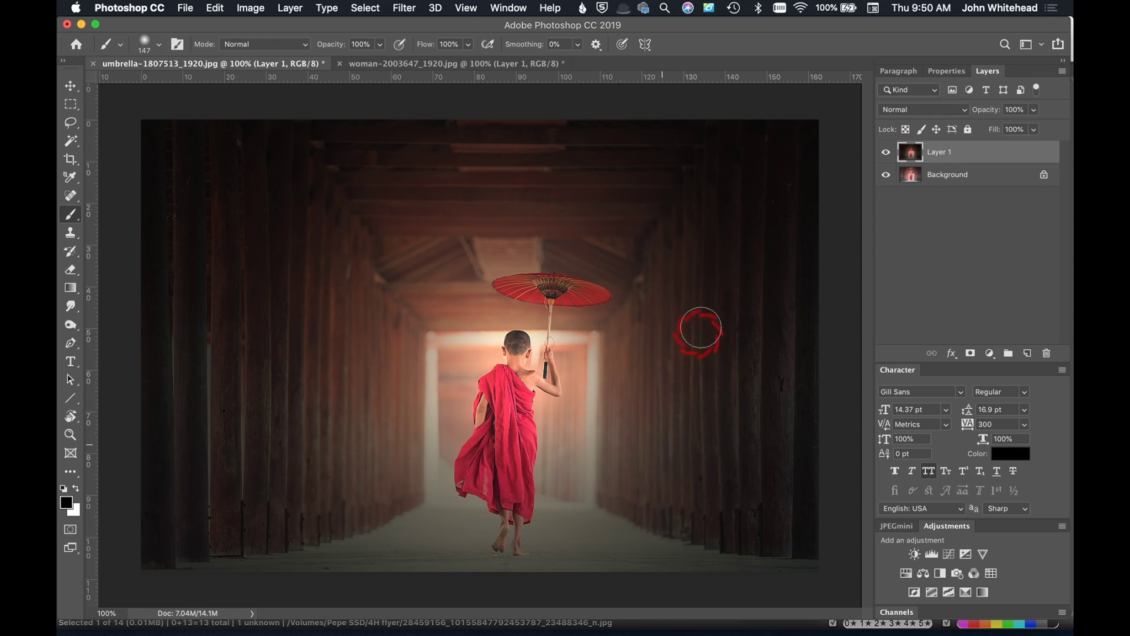
Crop the corridor photo by pulling the top-left corner in toward the monk.
{"action": "left_click", "coordinate": [71, 160]}
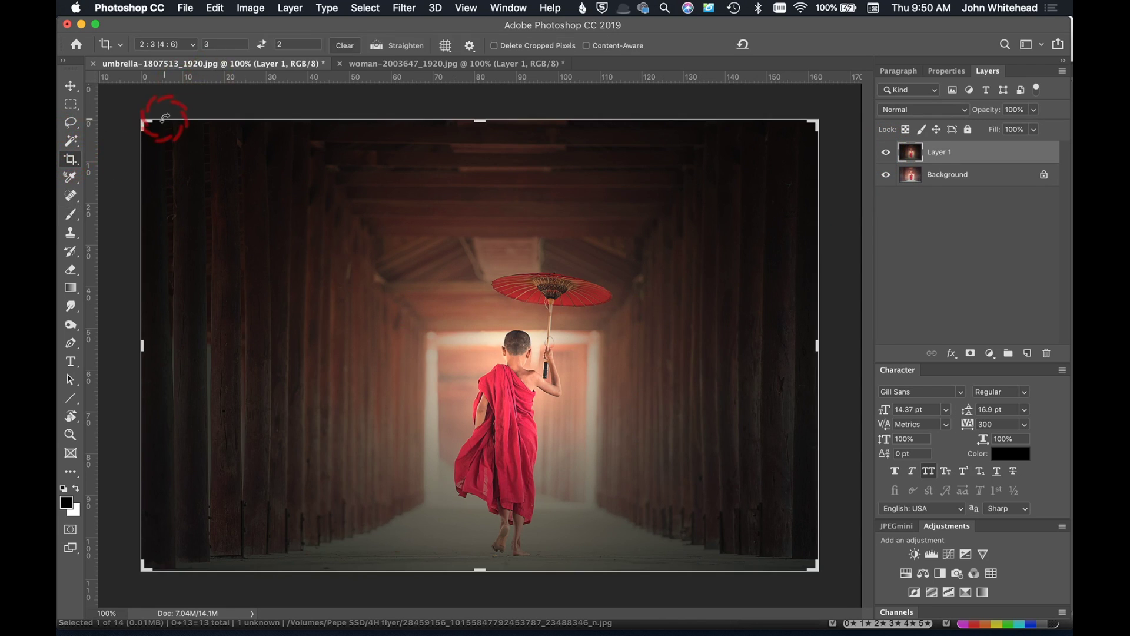
{"action": "left_click_drag", "start_coordinate": [152, 123], "coordinate": [187, 142]}
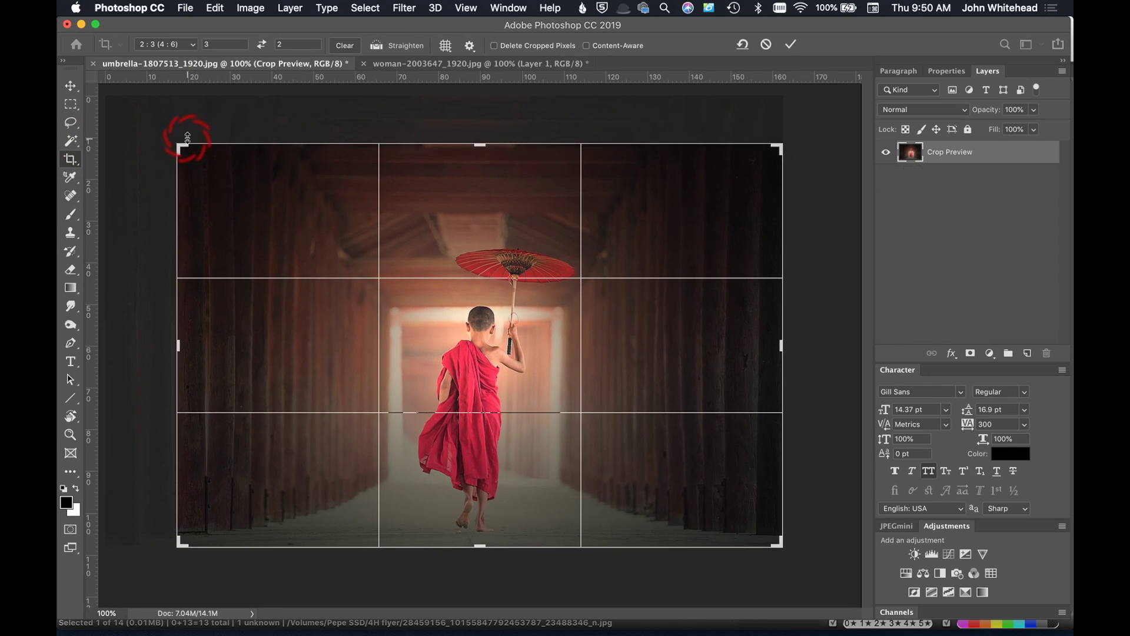
{"action": "key", "text": "Return"}
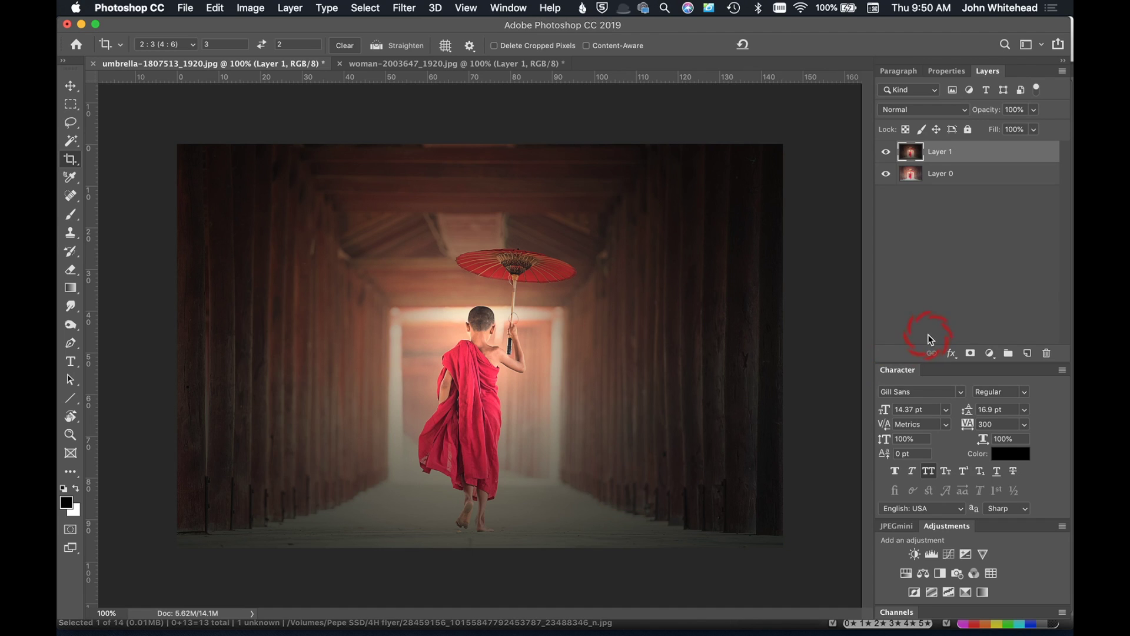
{"action": "left_click", "coordinate": [885, 154]}
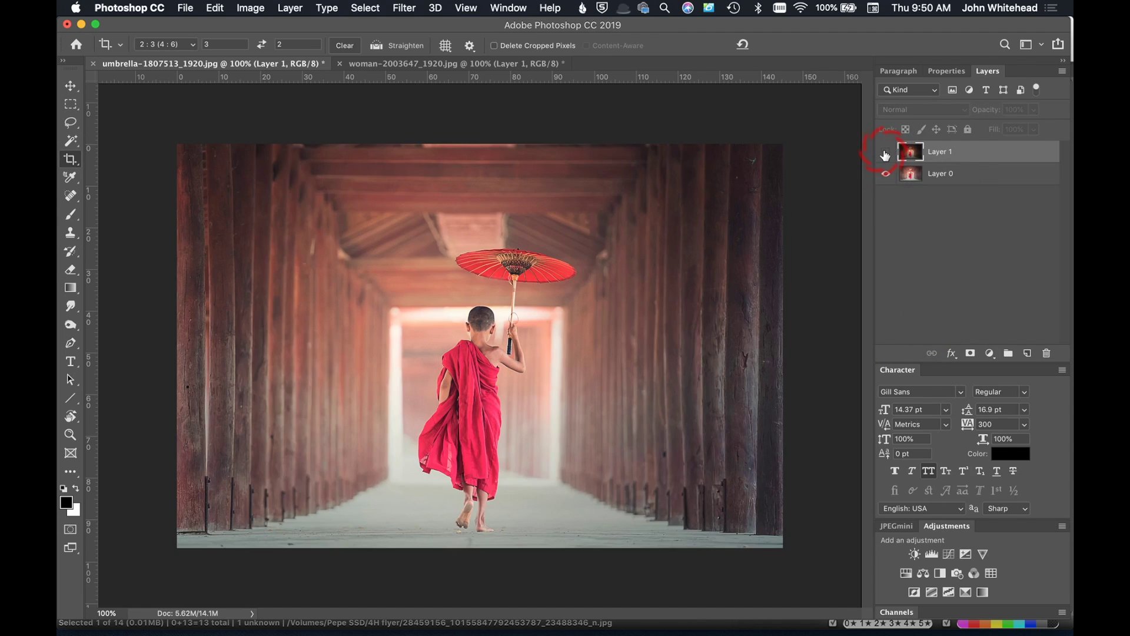
{"action": "left_click", "coordinate": [885, 155]}
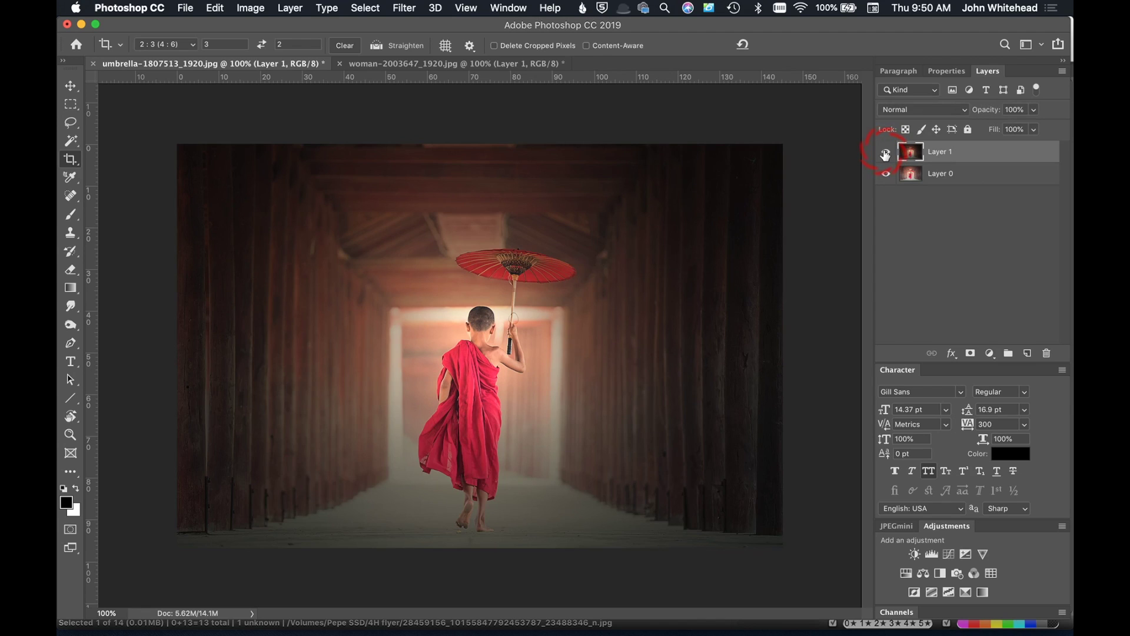
{"action": "left_click", "coordinate": [795, 290]}
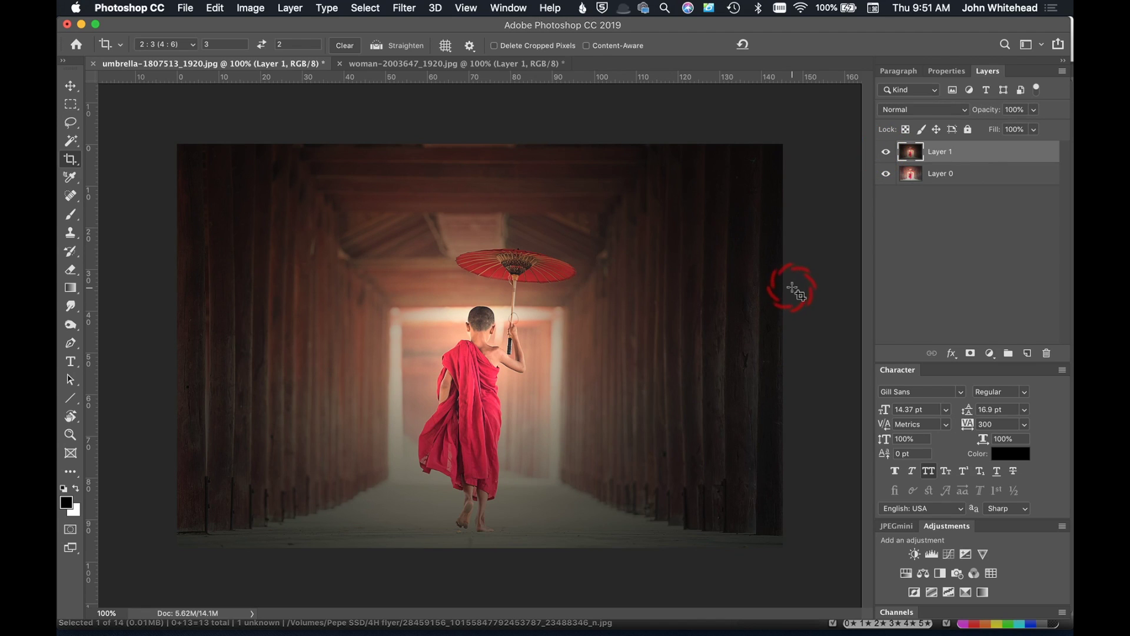